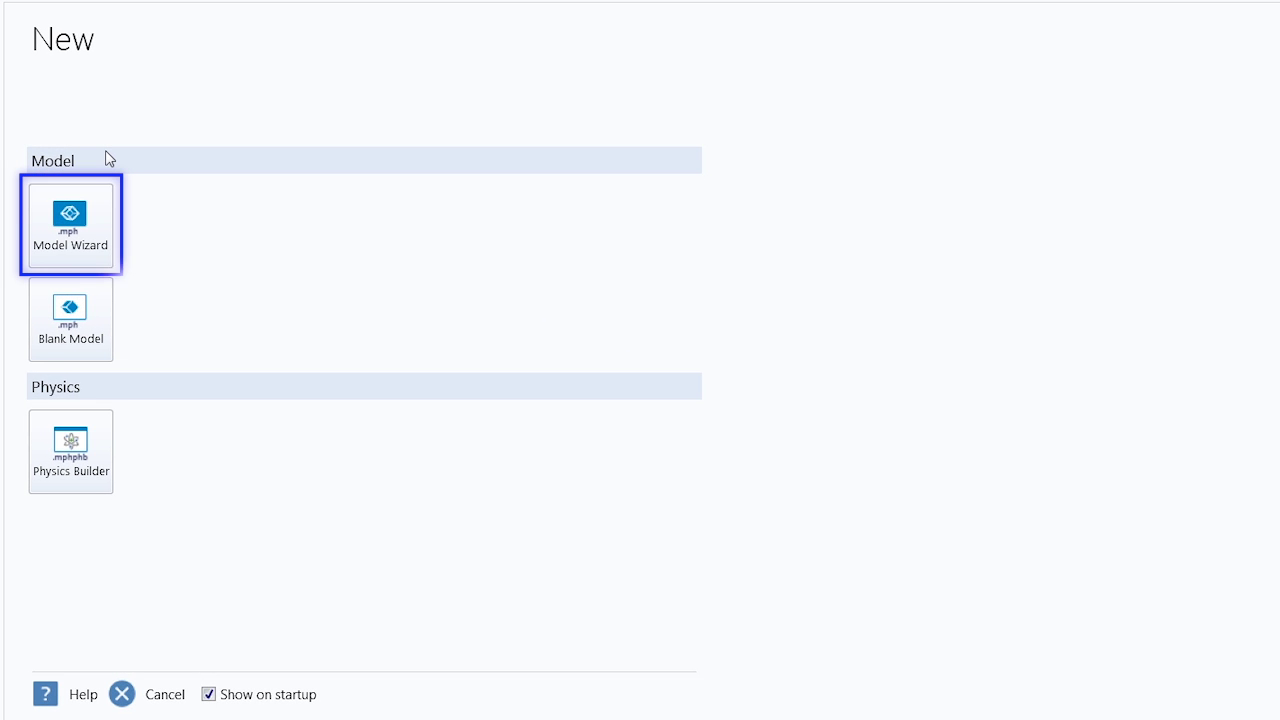
# Step: Start a 3D model with Electric Currents (ec) and Heat Transfer in Solids (ht) physics
pyautogui.click(90, 252)
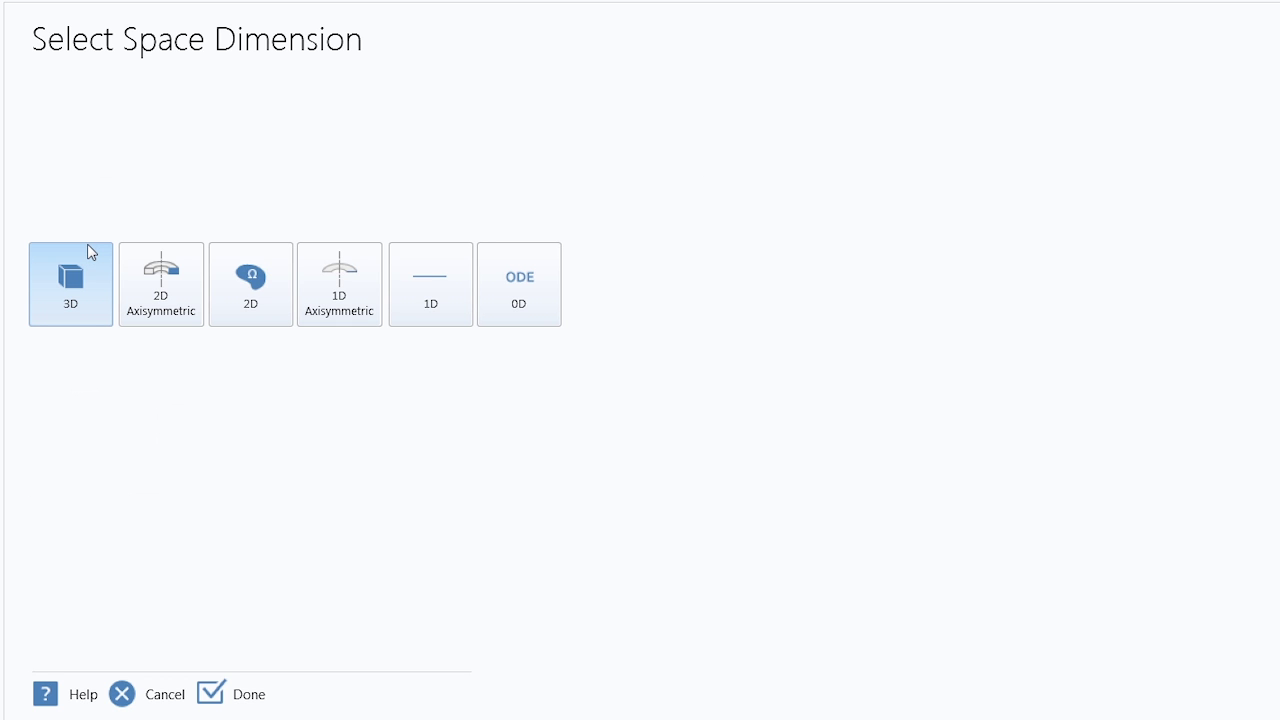
pyautogui.click(94, 295)
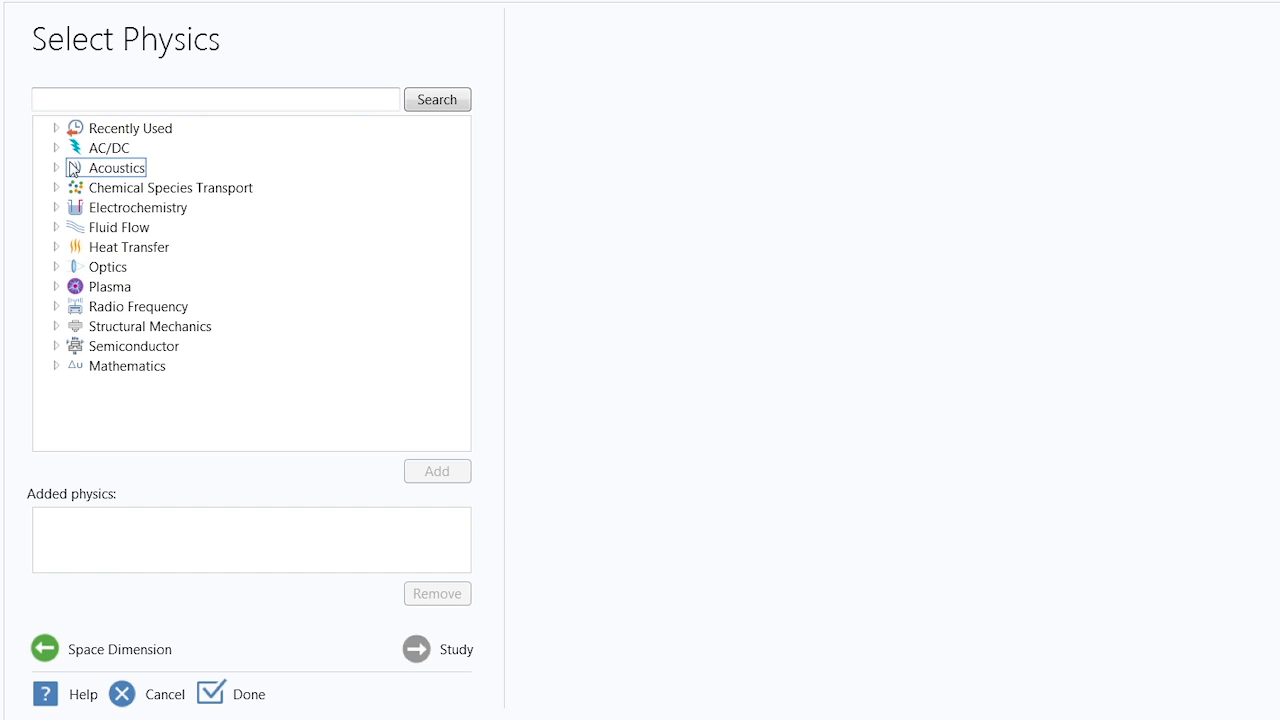
pyautogui.click(58, 149)
pyautogui.click(160, 168)
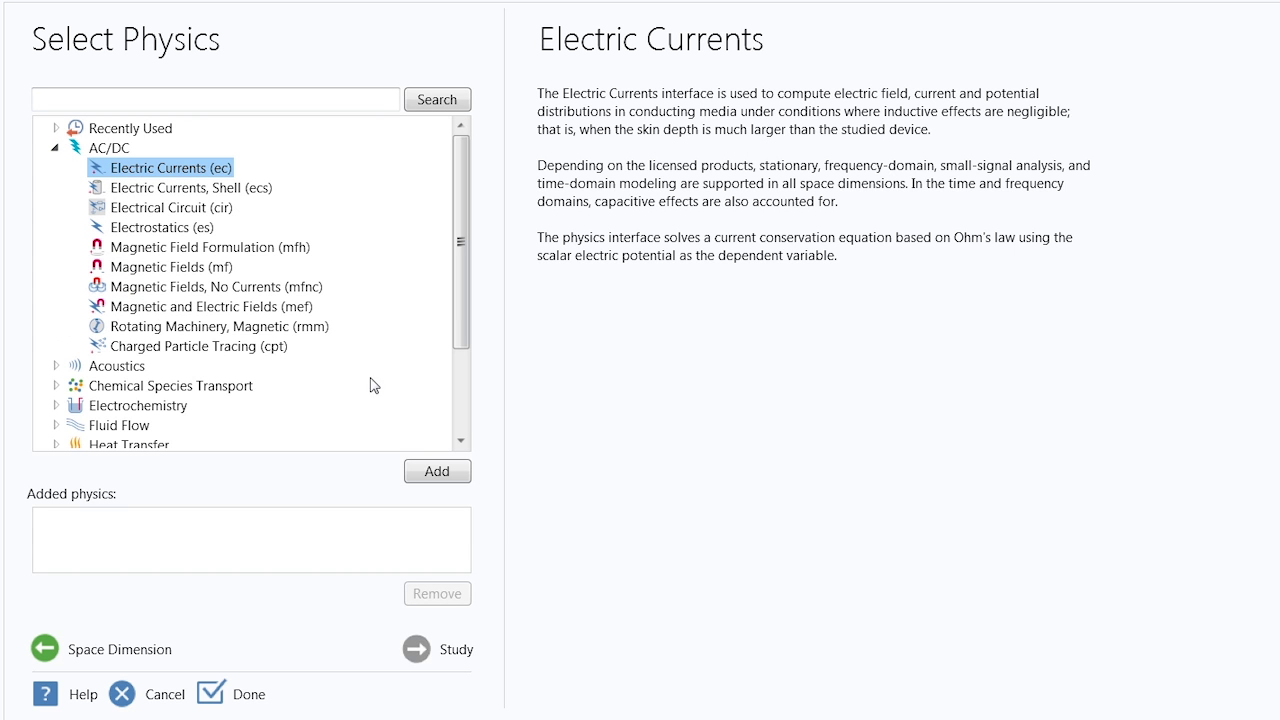
pyautogui.click(437, 472)
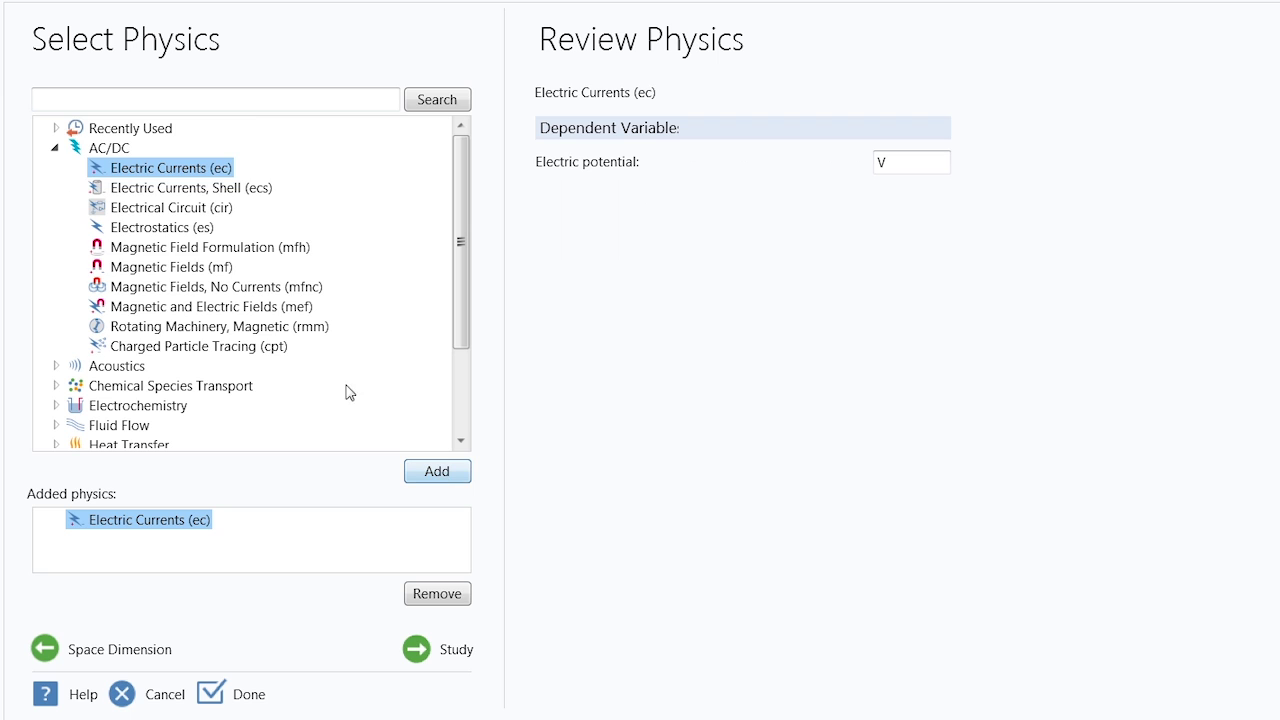
pyautogui.click(56, 148)
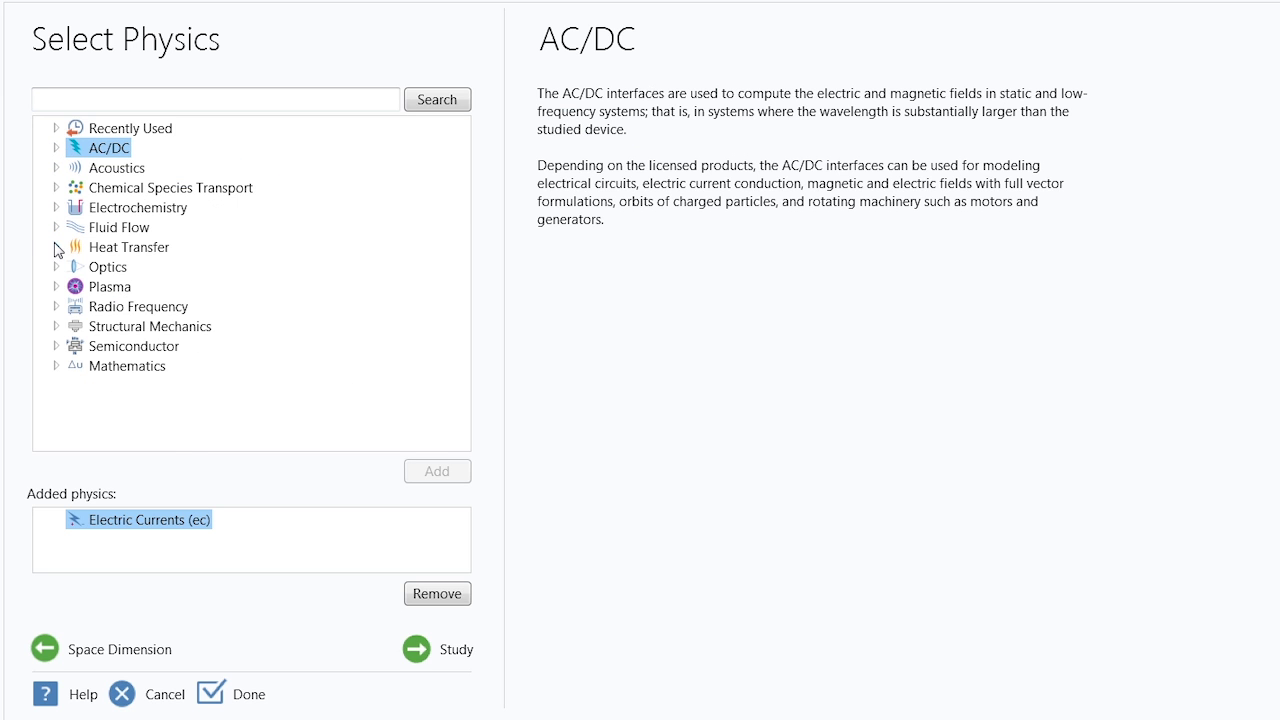
pyautogui.click(56, 247)
pyautogui.click(170, 272)
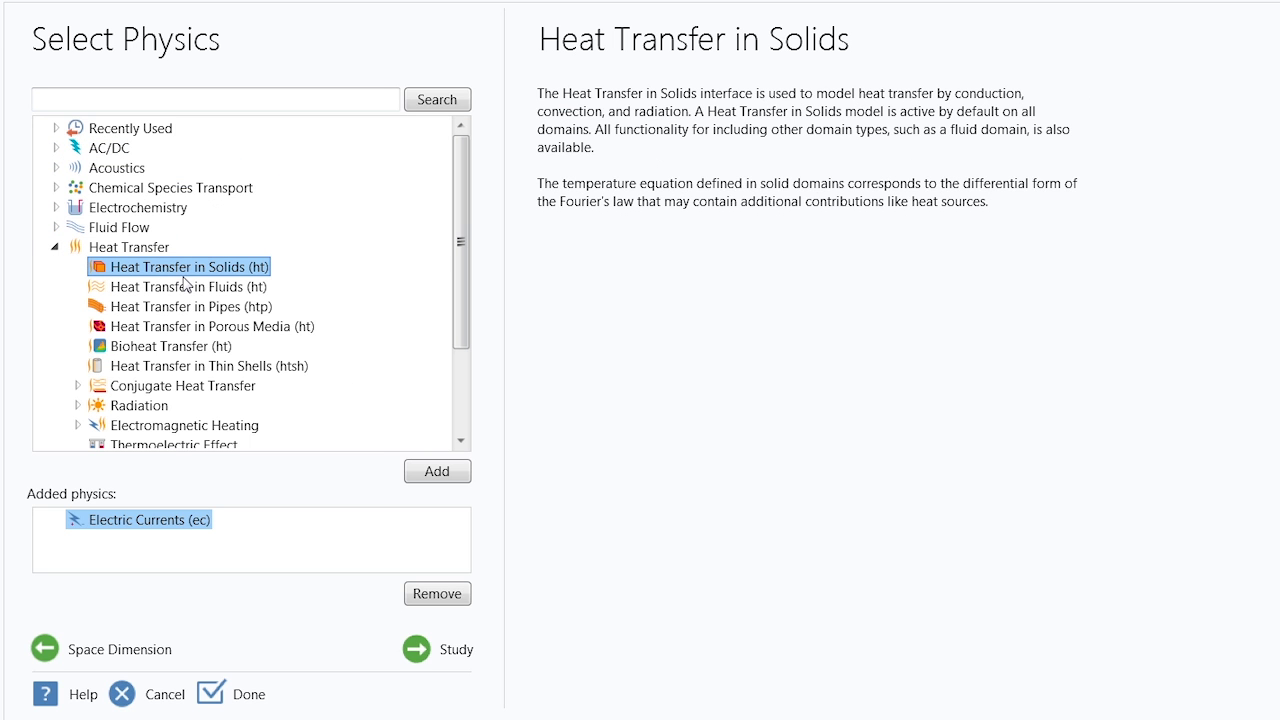
pyautogui.click(437, 472)
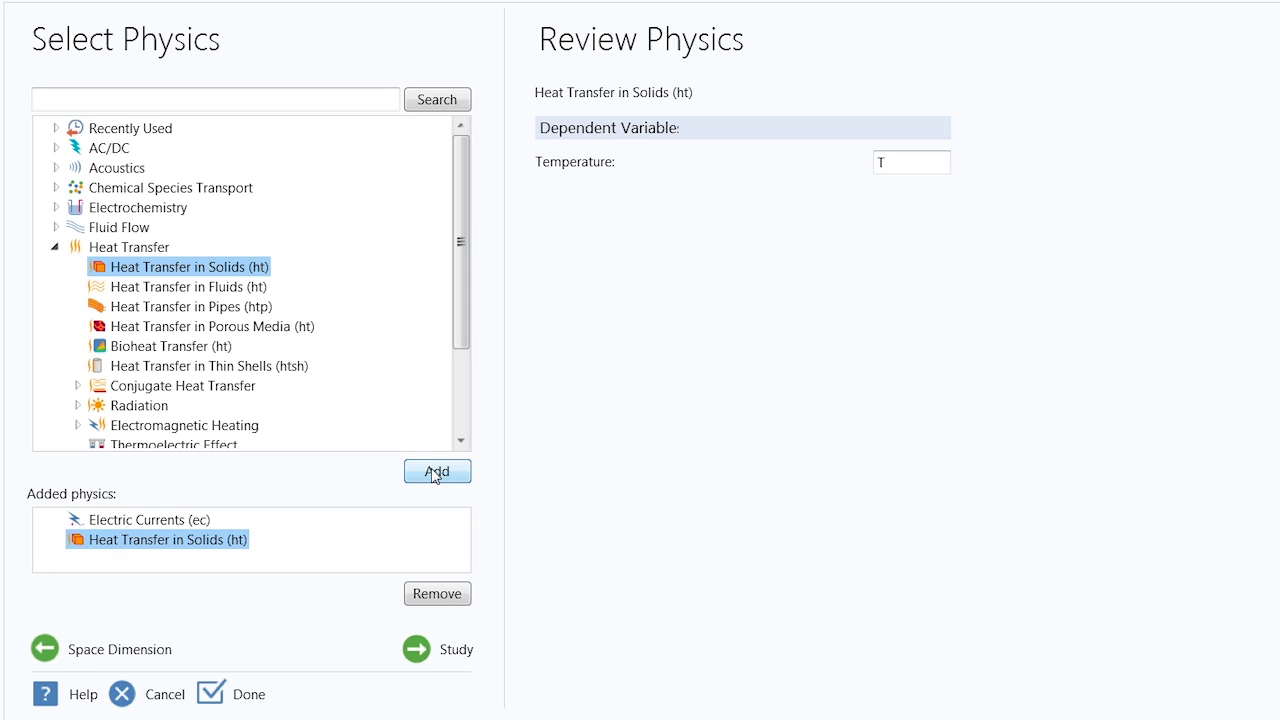
# Step: Add a Stationary study and create the model
pyautogui.click(417, 649)
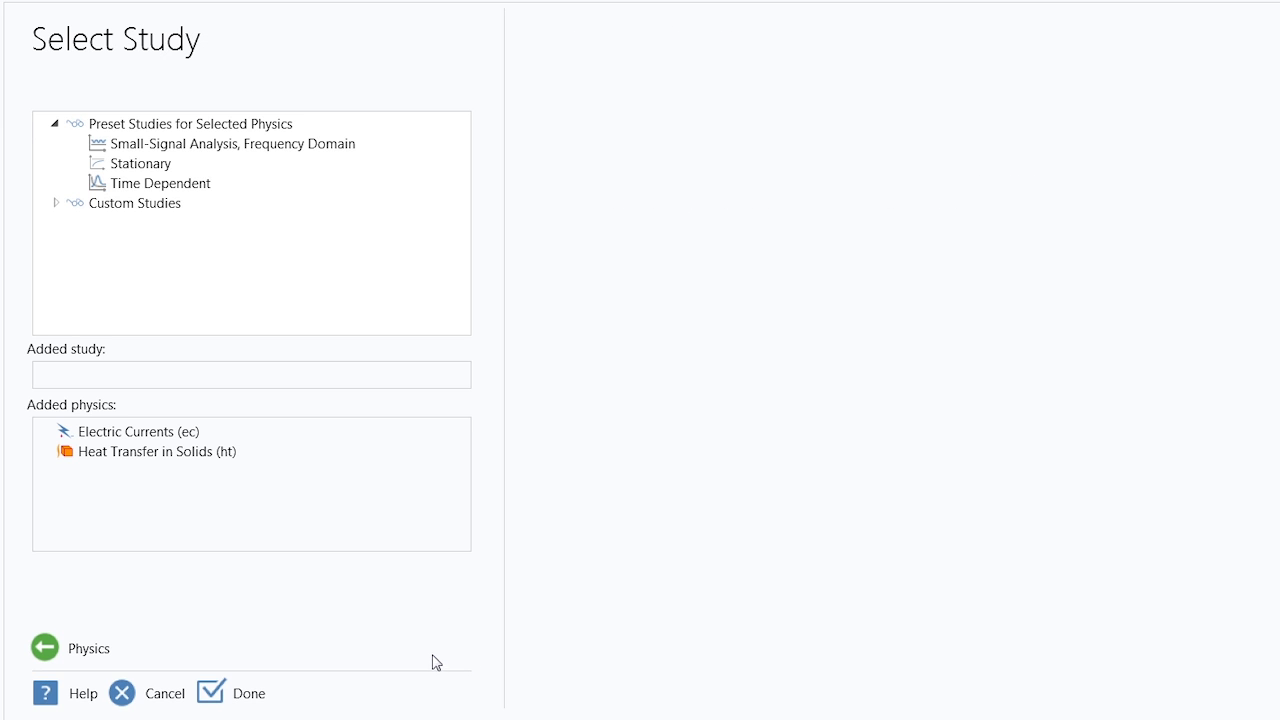
pyautogui.click(128, 168)
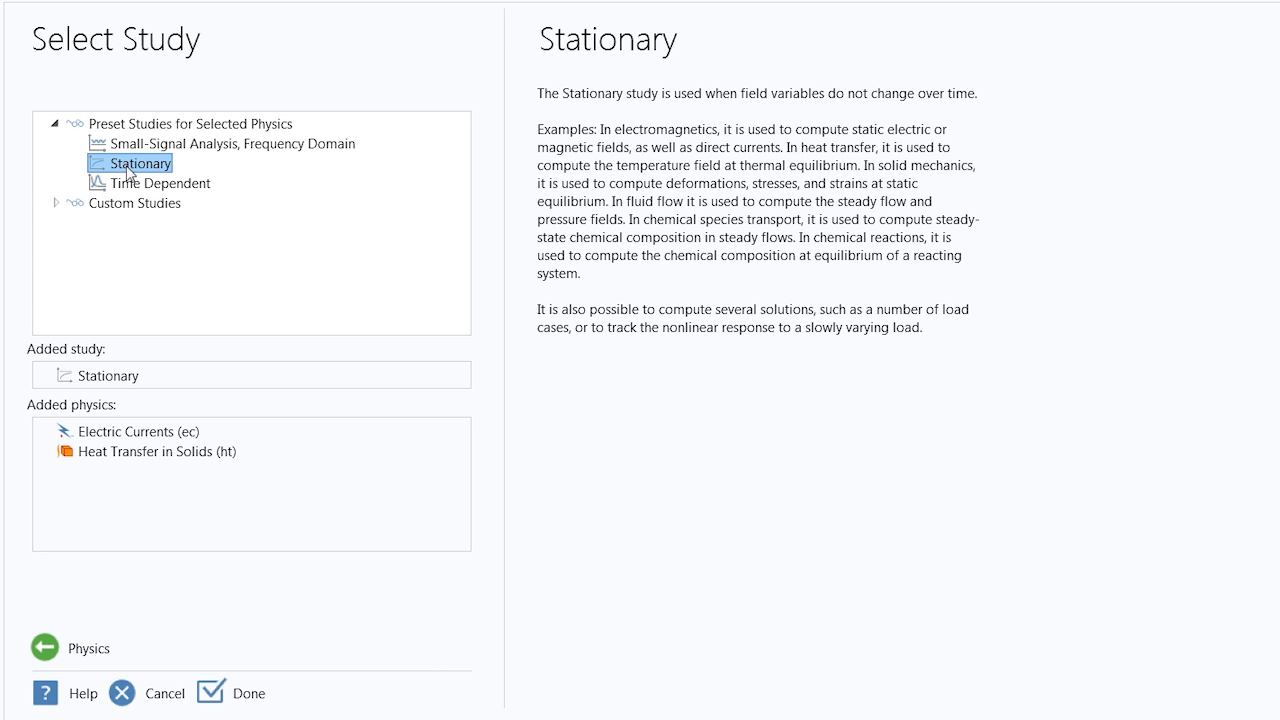
pyautogui.click(243, 690)
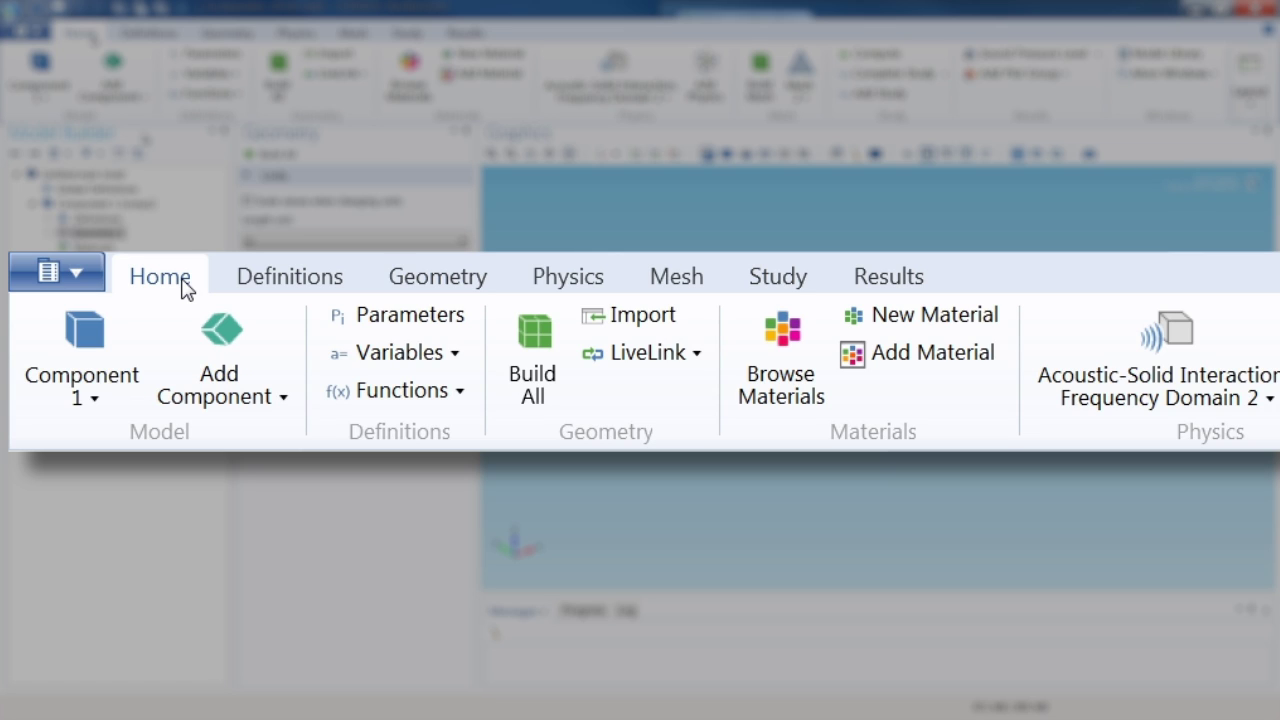
# Step: Step through the Definitions, Geometry, Physics, Mesh, Study and Results ribbon tabs
pyautogui.click(280, 289)
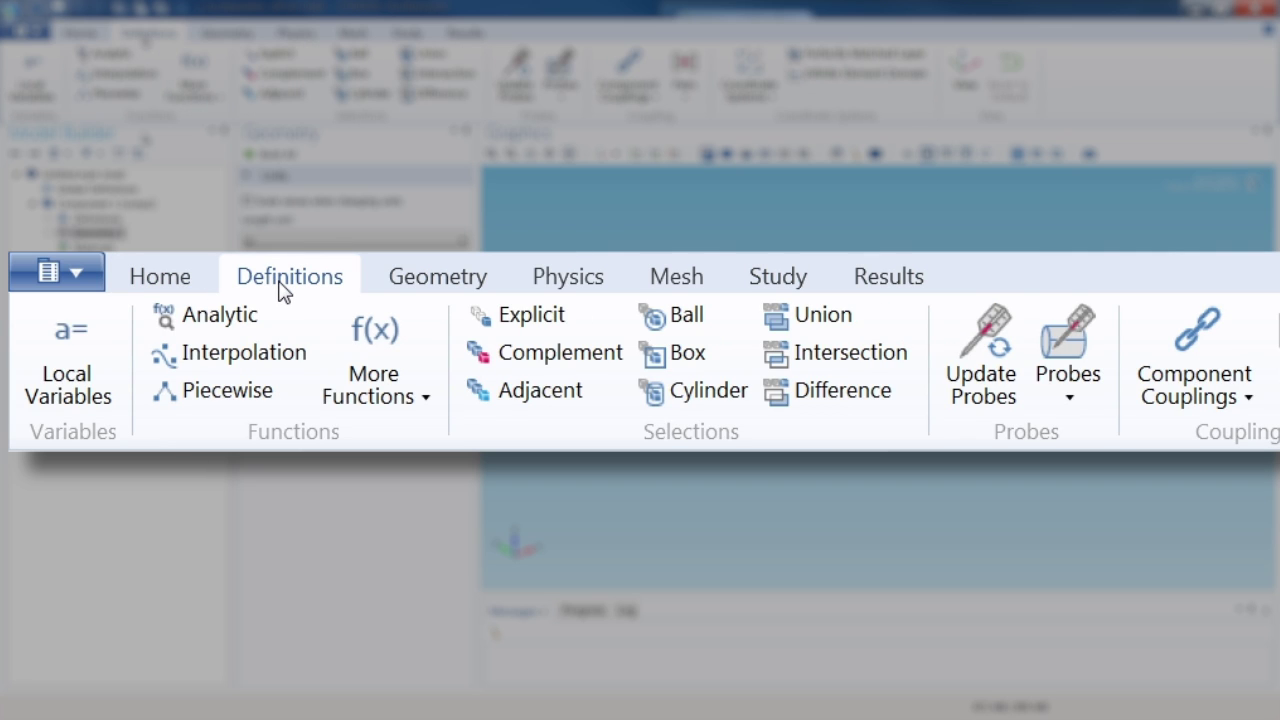
pyautogui.click(440, 290)
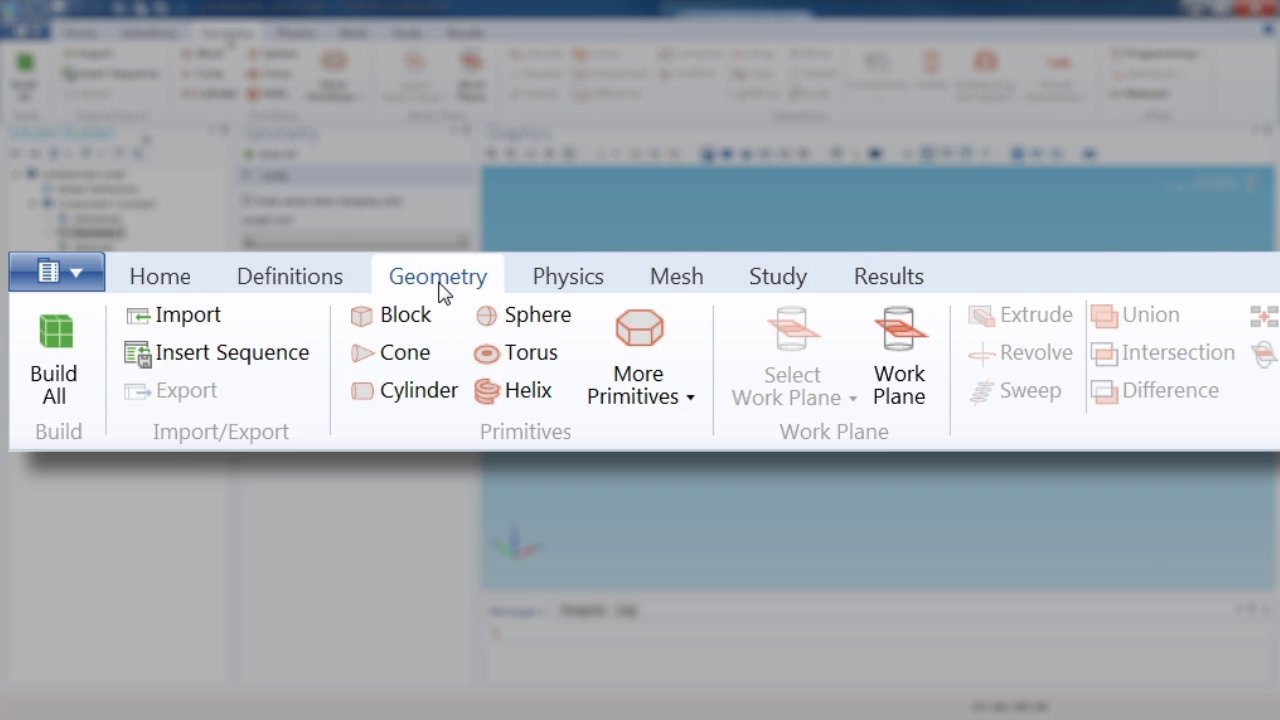
pyautogui.click(578, 289)
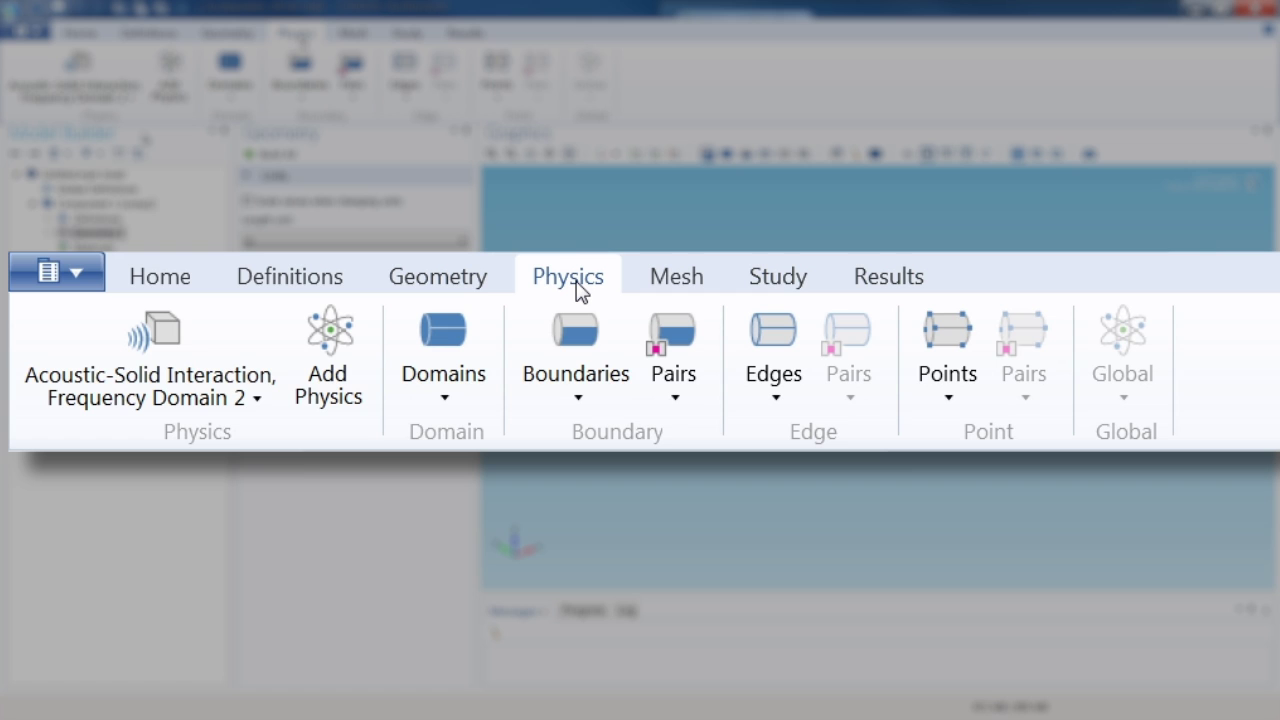
pyautogui.click(676, 279)
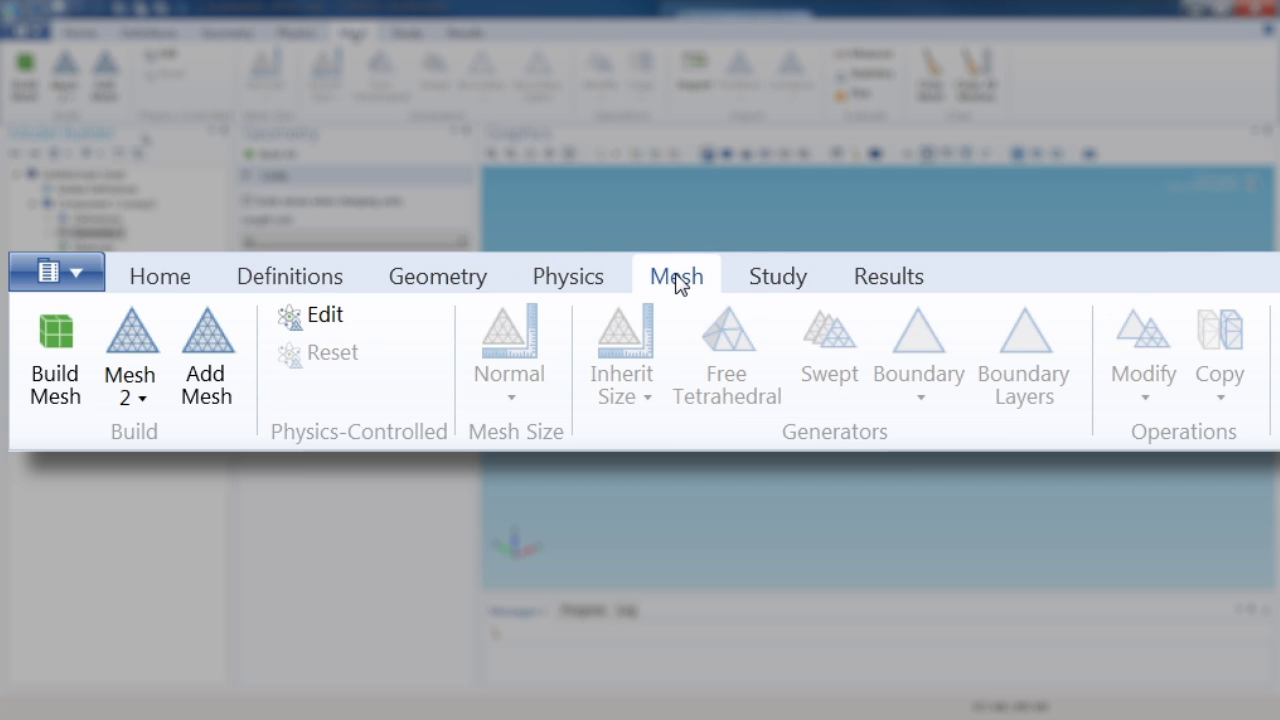
pyautogui.click(798, 279)
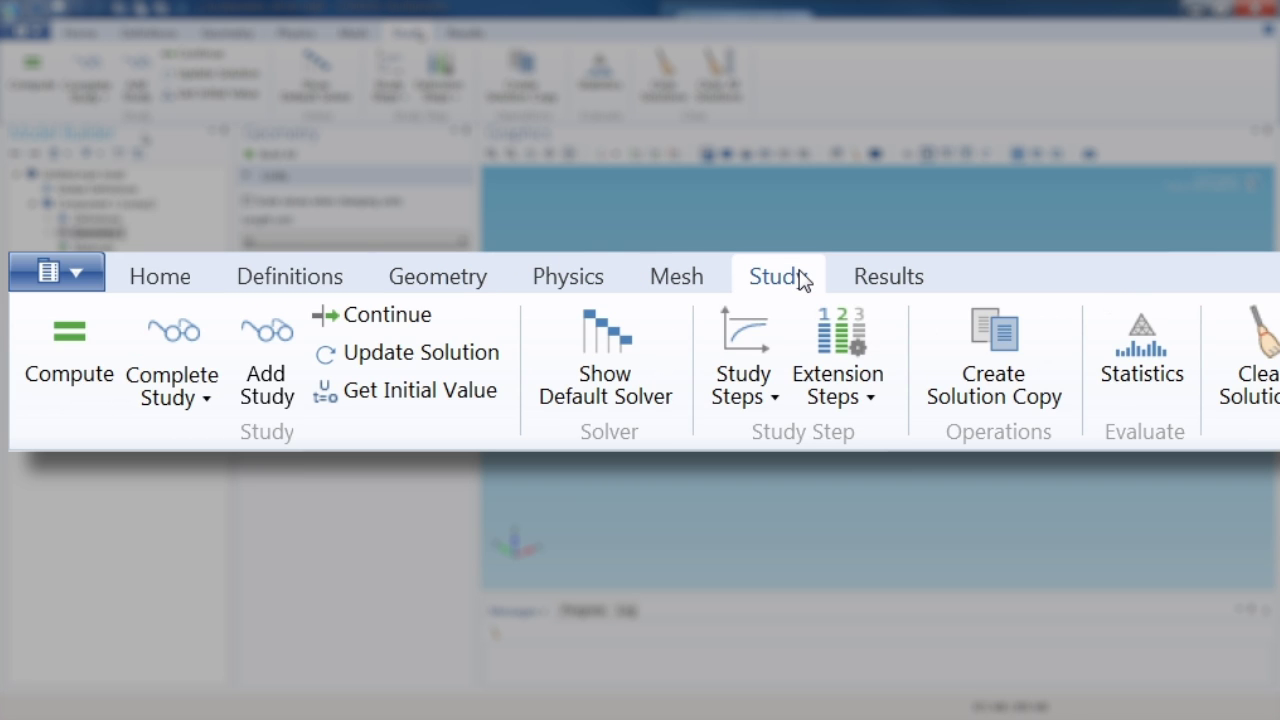
pyautogui.click(913, 288)
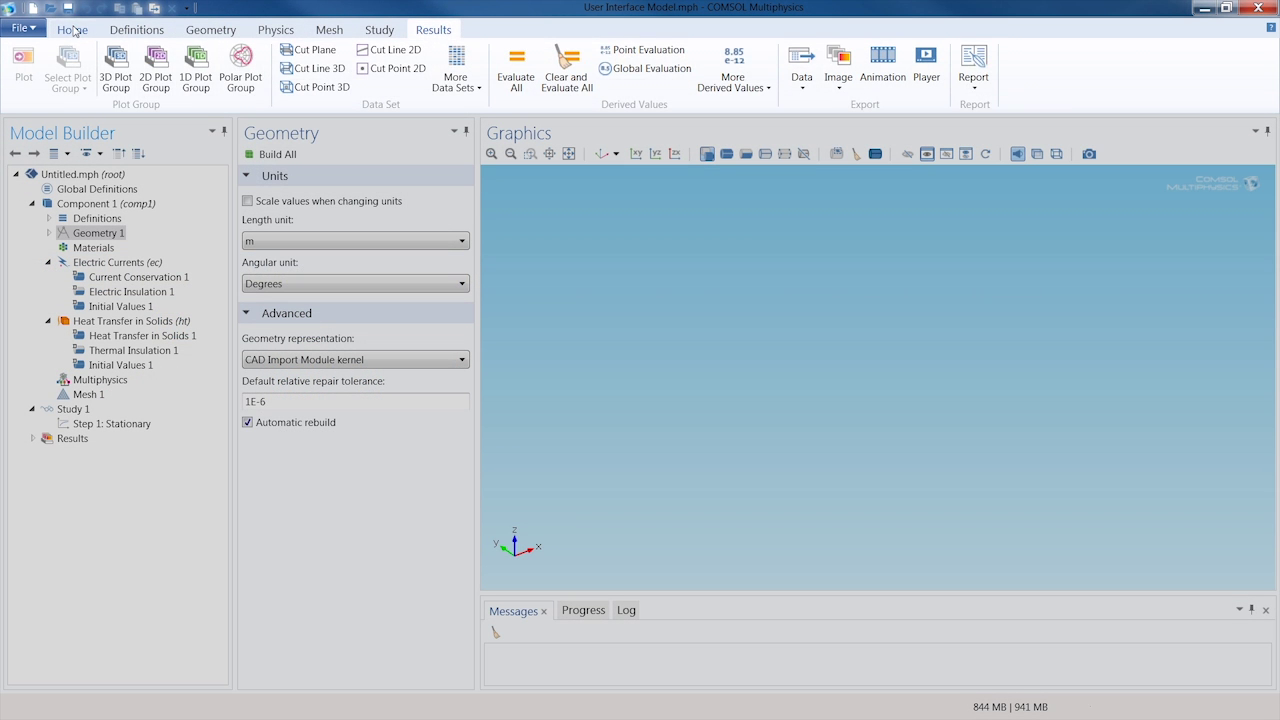
# Step: Create a global parameter Vtot with value 20[mV]
pyautogui.click(160, 278)
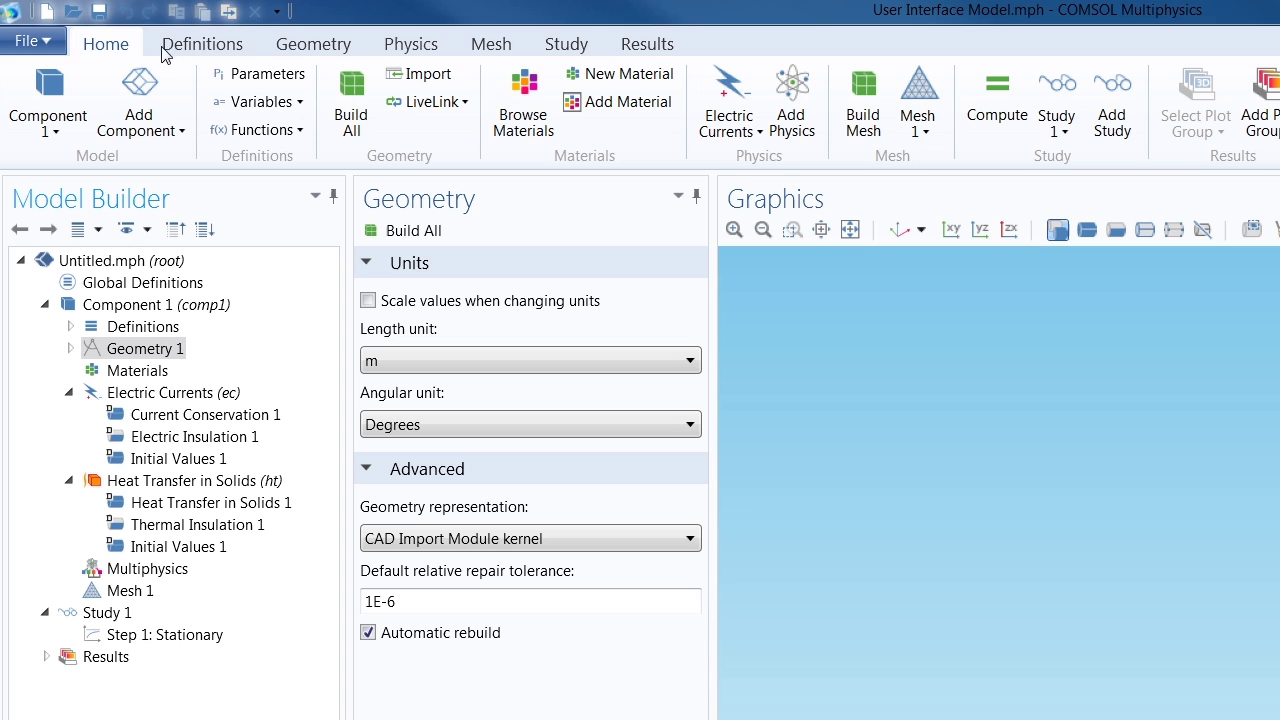
pyautogui.click(244, 78)
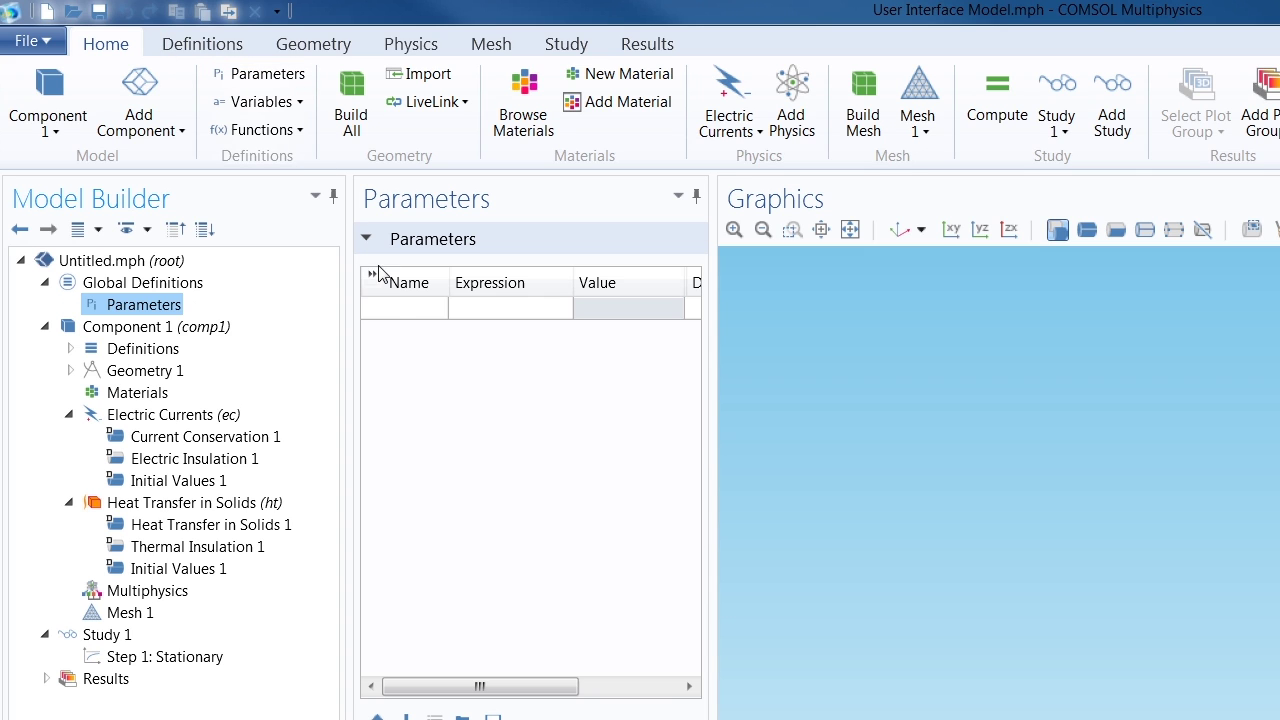
pyautogui.click(400, 313)
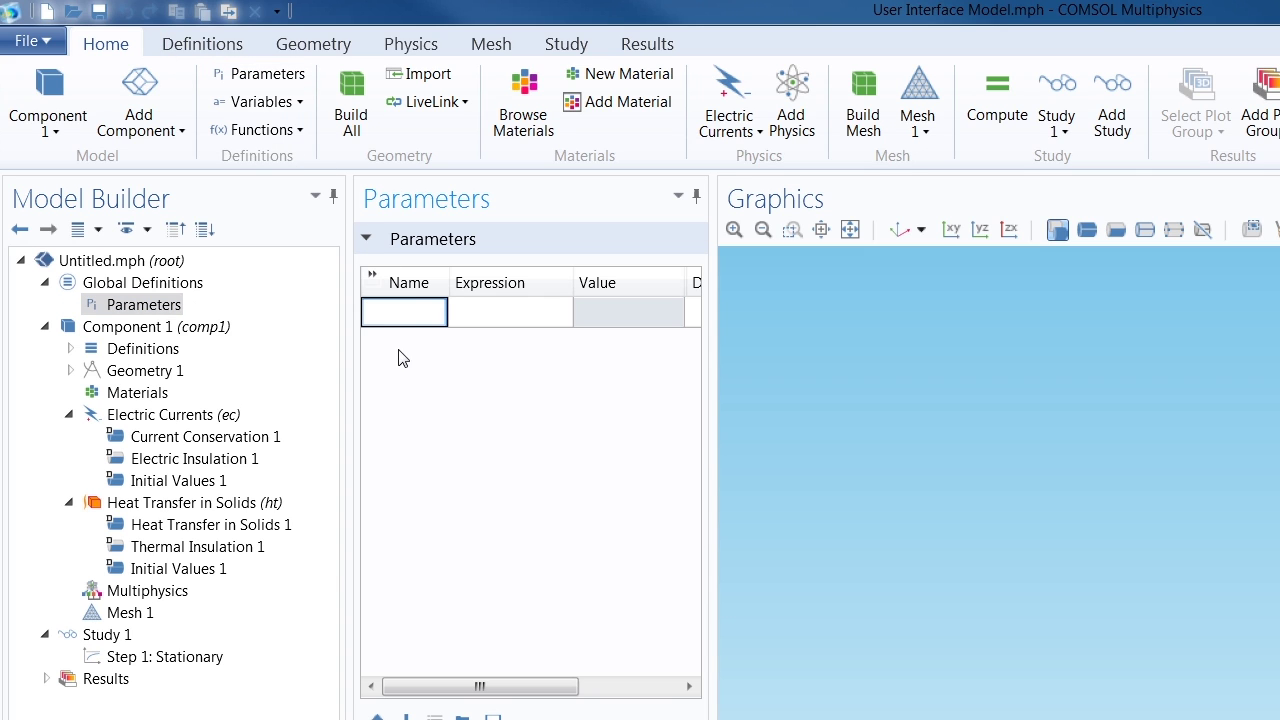
pyautogui.write('Vtot')
pyautogui.press('Tab')
pyautogui.write('20[mV]')
# Step: Add parameter htc = 5[W/m^2/K] and start a geometry Import node
pyautogui.press('Tab')
pyautogui.press('Tab')
pyautogui.write('htc')
pyautogui.press('Tab')
pyautogui.write('5[W/m^2/K]')
pyautogui.press('Return')
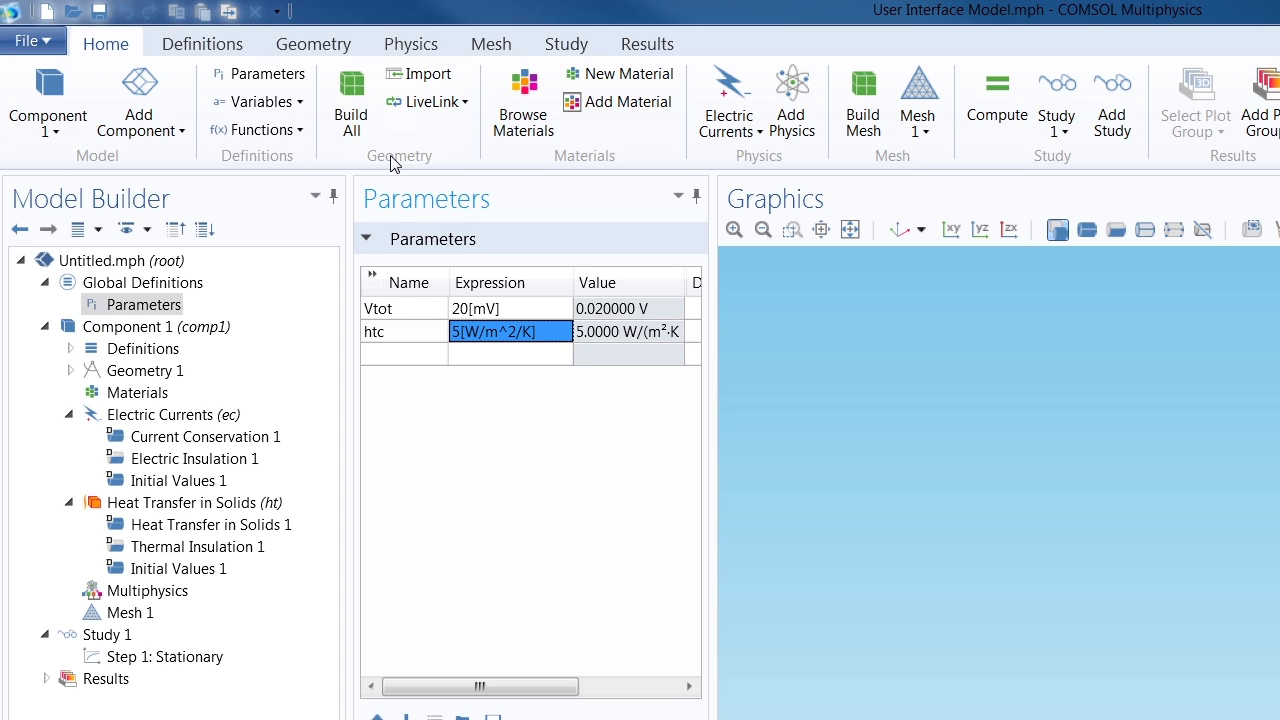
pyautogui.click(413, 80)
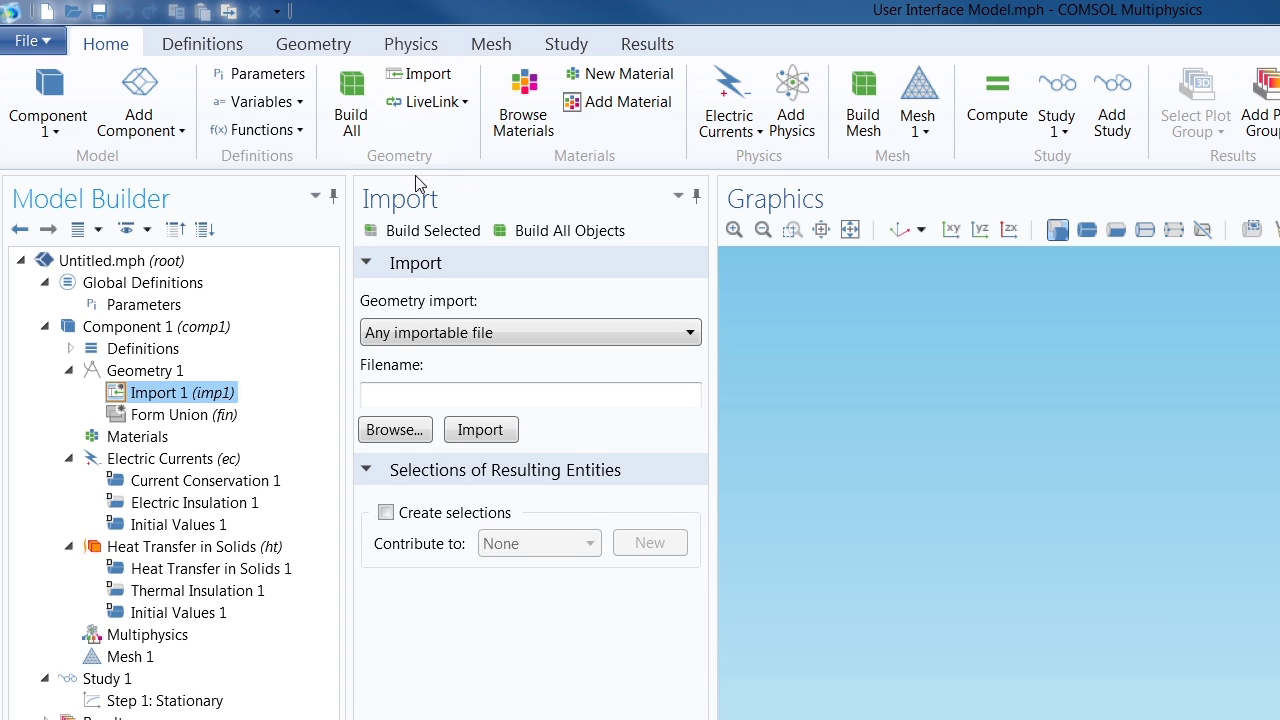
# Step: Import busbar_geom.mphbin so the L-shaped busbar with bolt holes appears
pyautogui.click(413, 430)
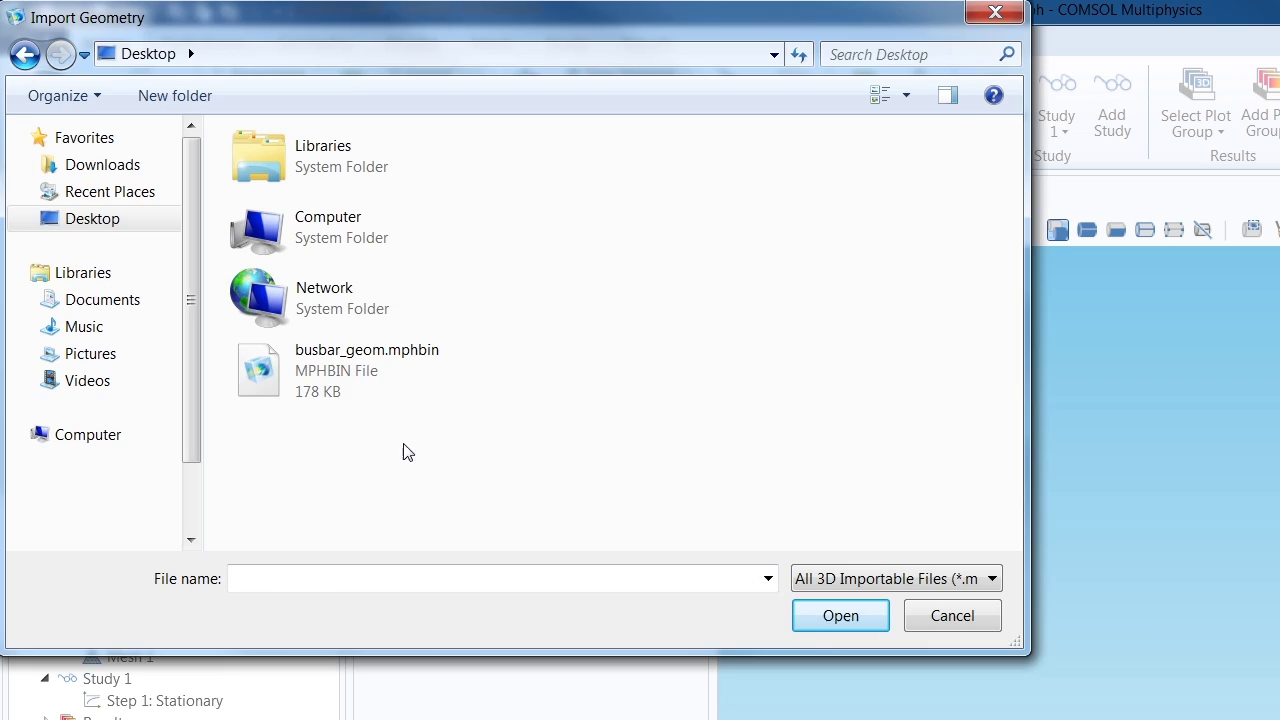
pyautogui.click(340, 390)
pyautogui.click(805, 620)
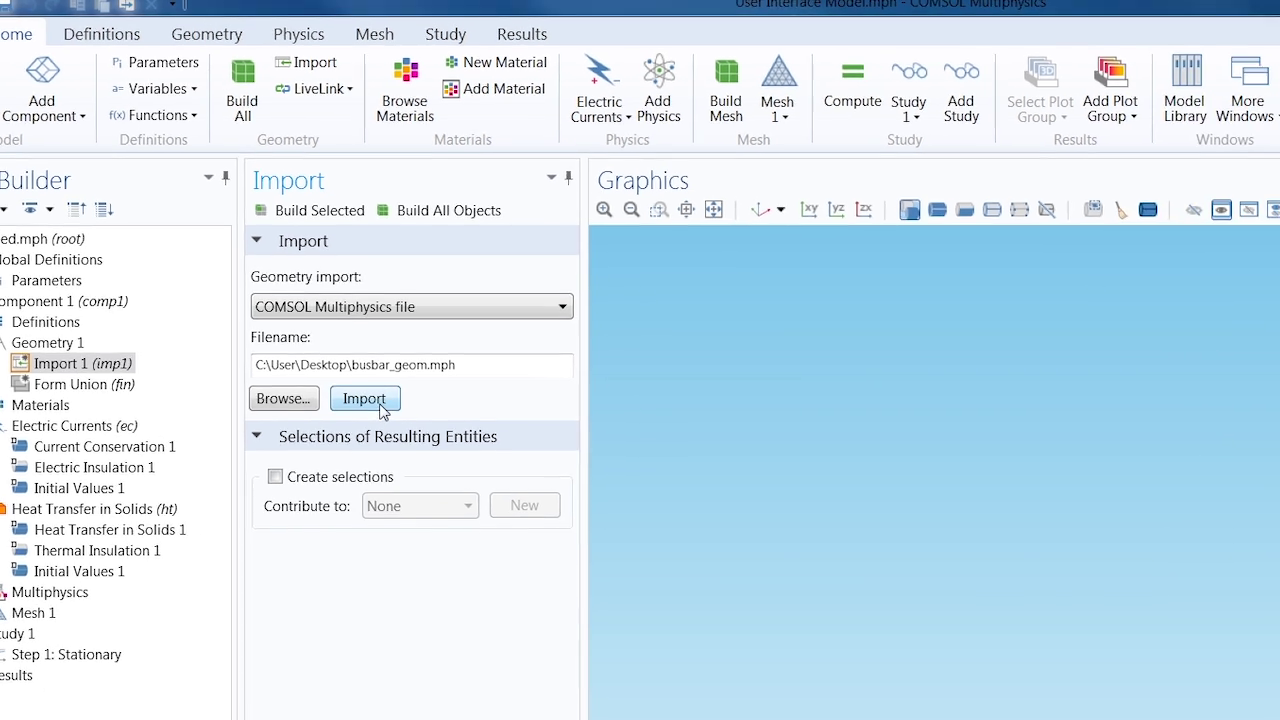
pyautogui.click(480, 429)
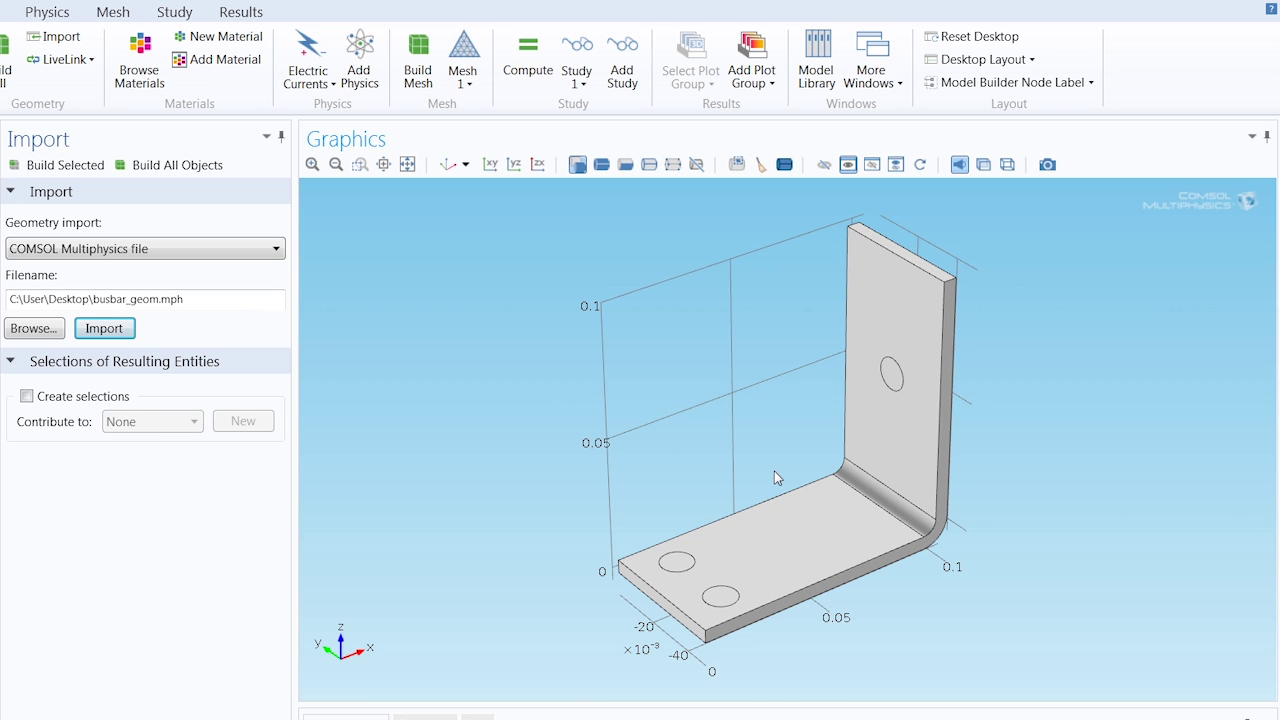
pyautogui.moveTo(771, 537); pyautogui.dragTo(758, 430)
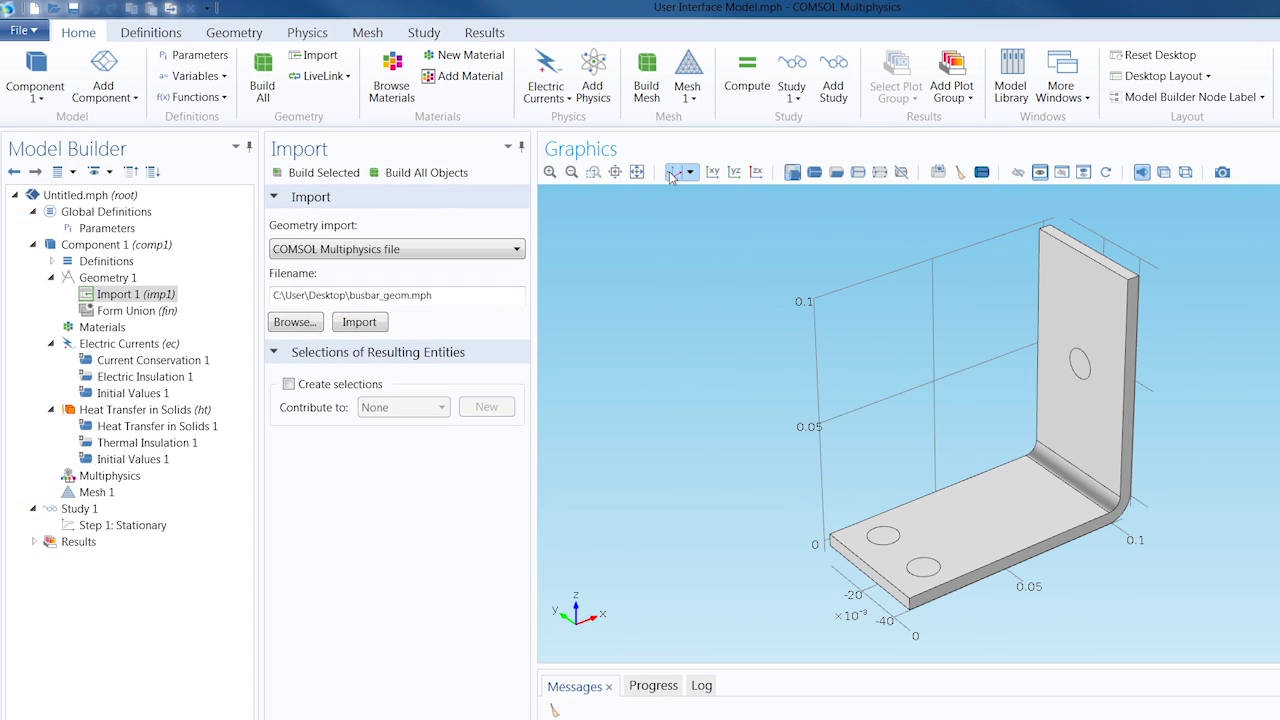
pyautogui.click(236, 40)
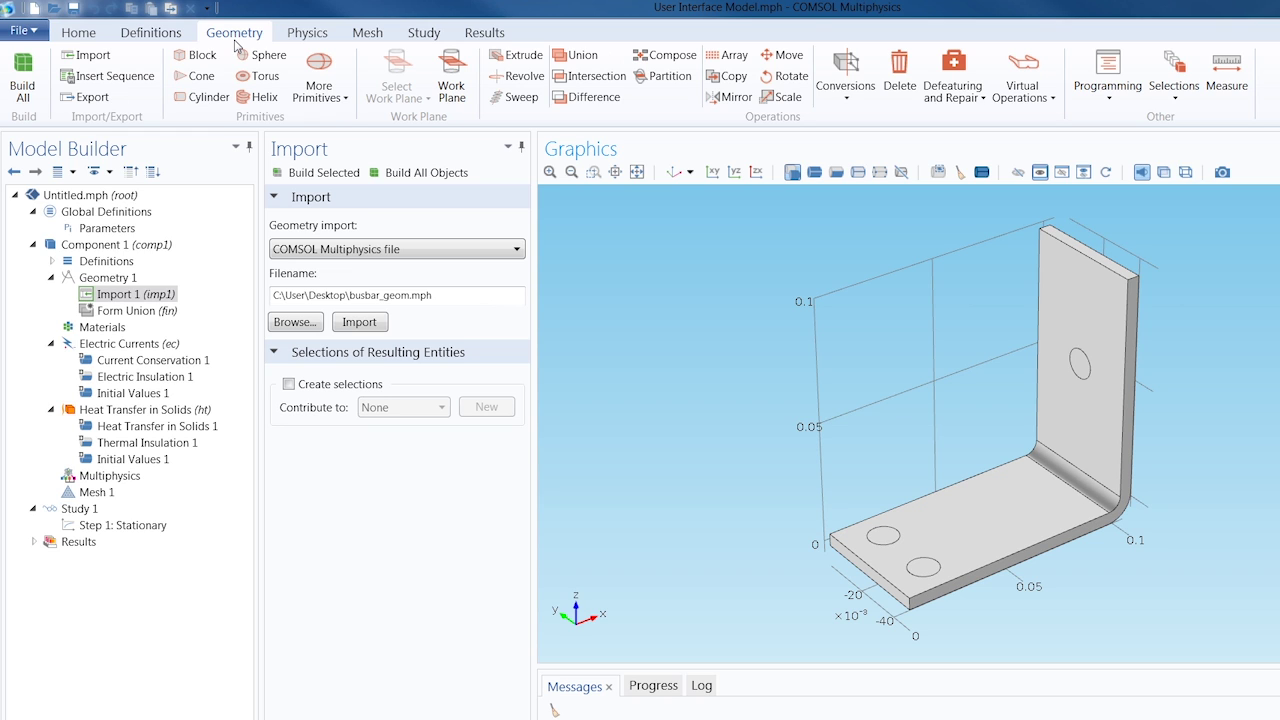
pyautogui.click(88, 38)
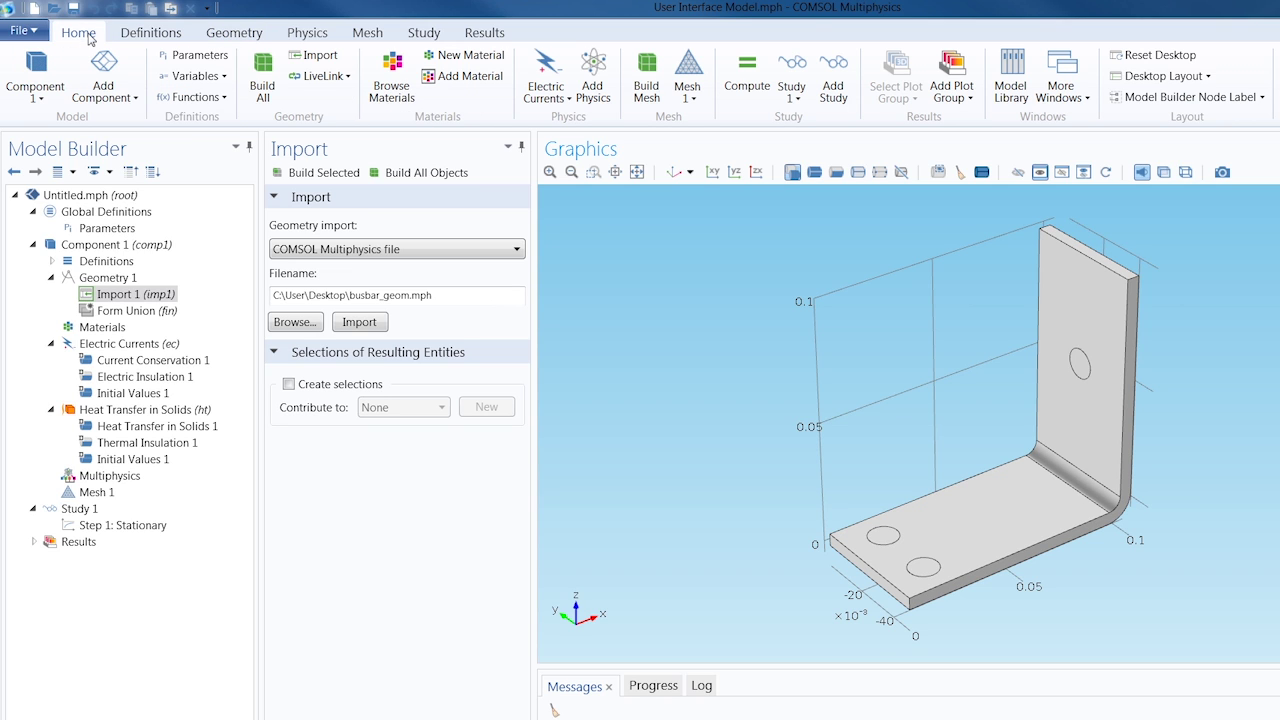
# Step: Add Copper from the built-in material library to Component 1
pyautogui.click(392, 77)
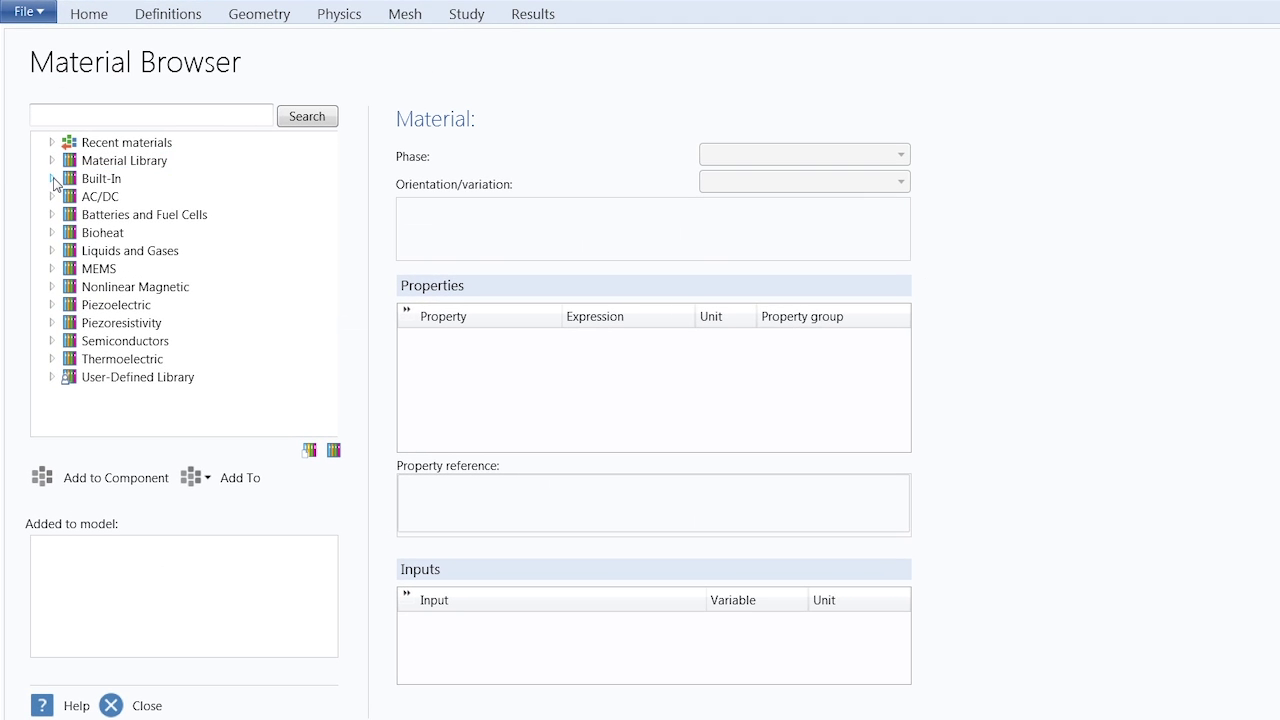
pyautogui.click(45, 182)
pyautogui.click(121, 395)
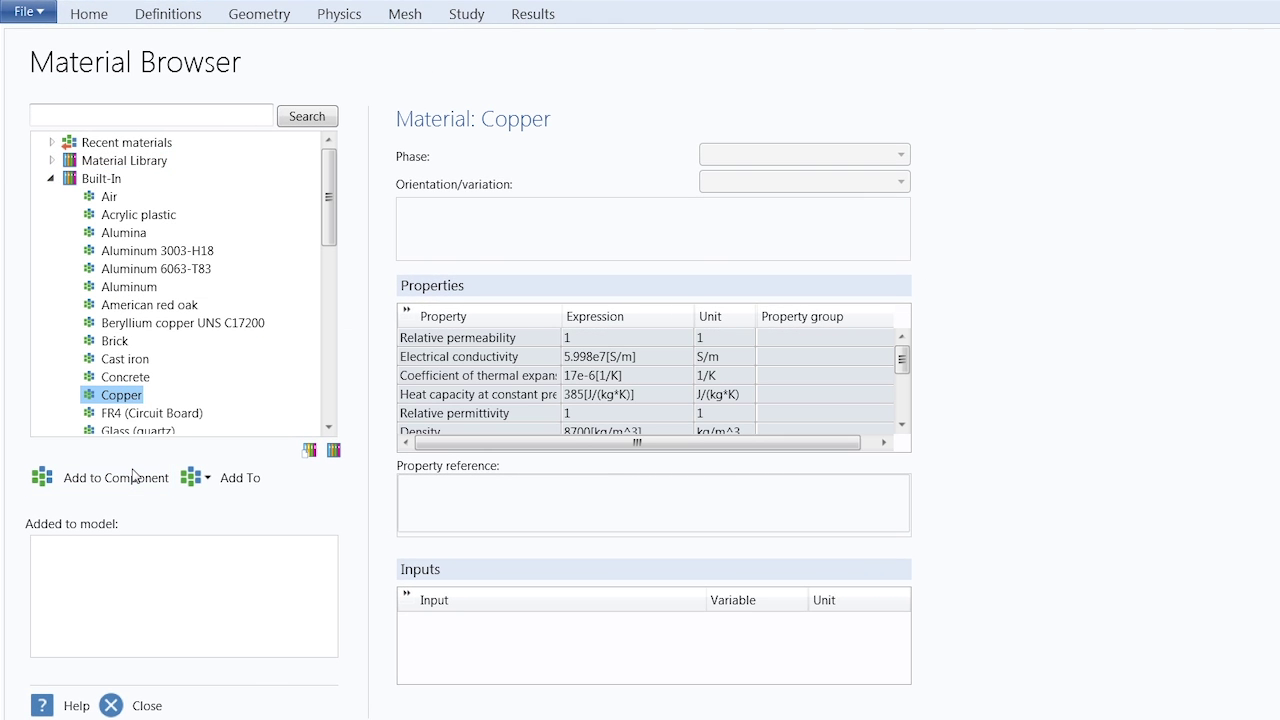
pyautogui.click(133, 476)
# Step: Add Titanium beta-21S to the component and close the Material Browser
pyautogui.click(125, 377)
pyautogui.scroll(-6, 125, 385)
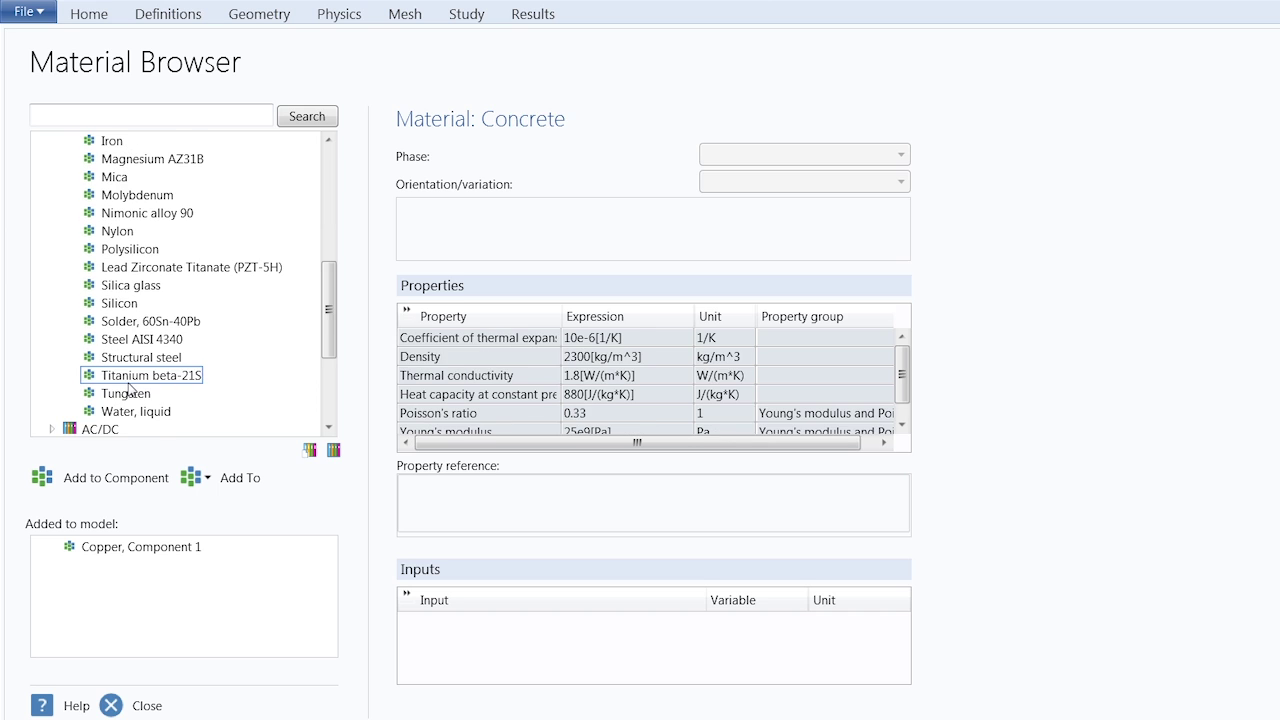
pyautogui.click(128, 378)
pyautogui.click(134, 477)
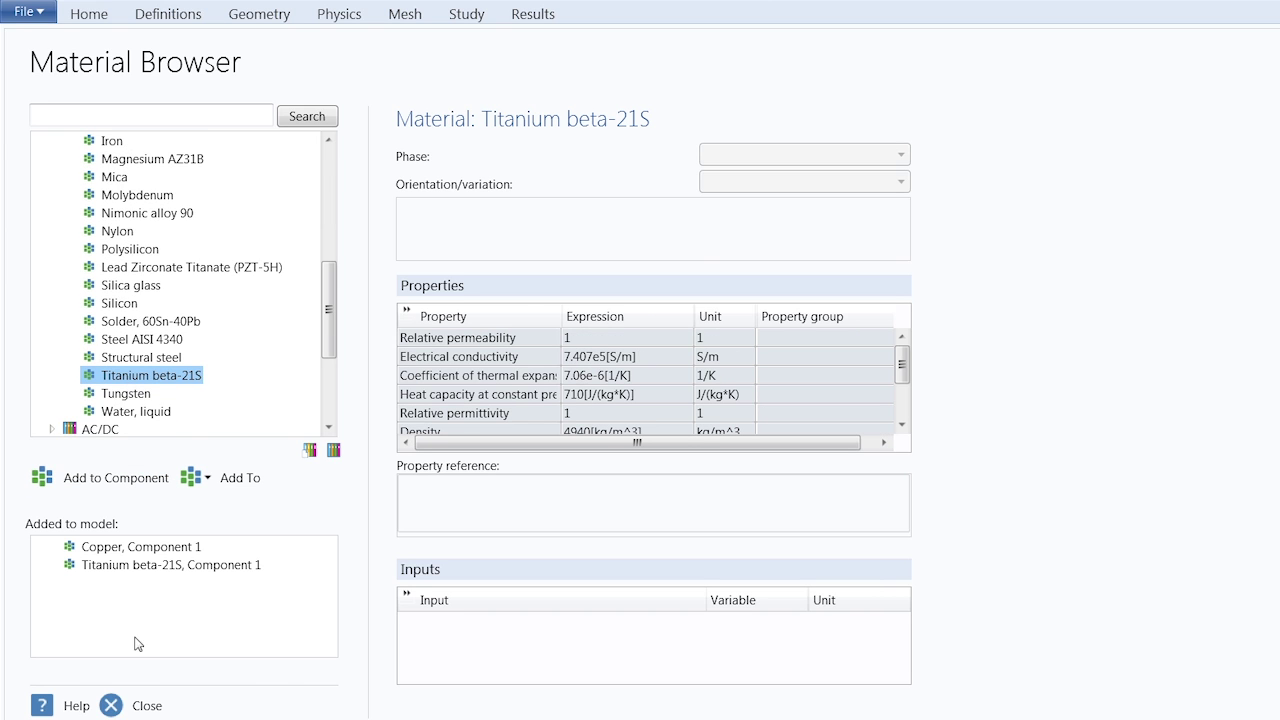
pyautogui.click(147, 706)
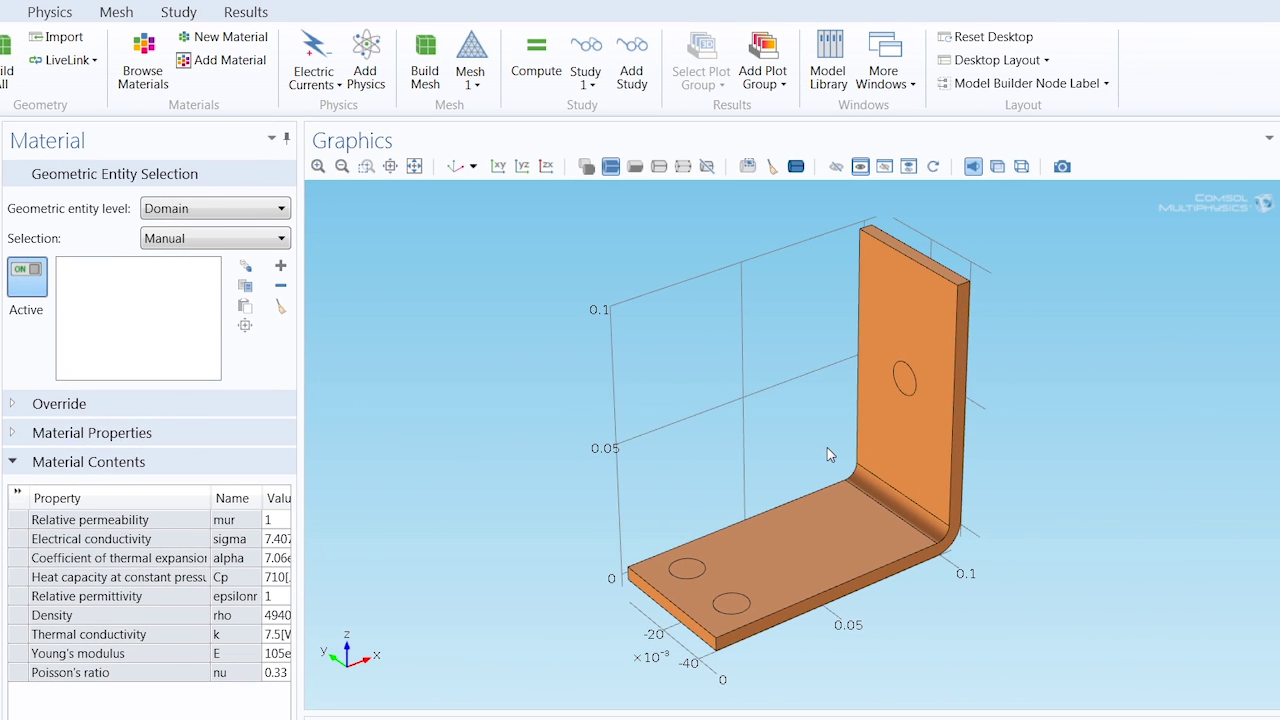
# Step: Select bolt domains 2–7 for Titanium beta-21S, including those under the base plate
pyautogui.click(868, 441)
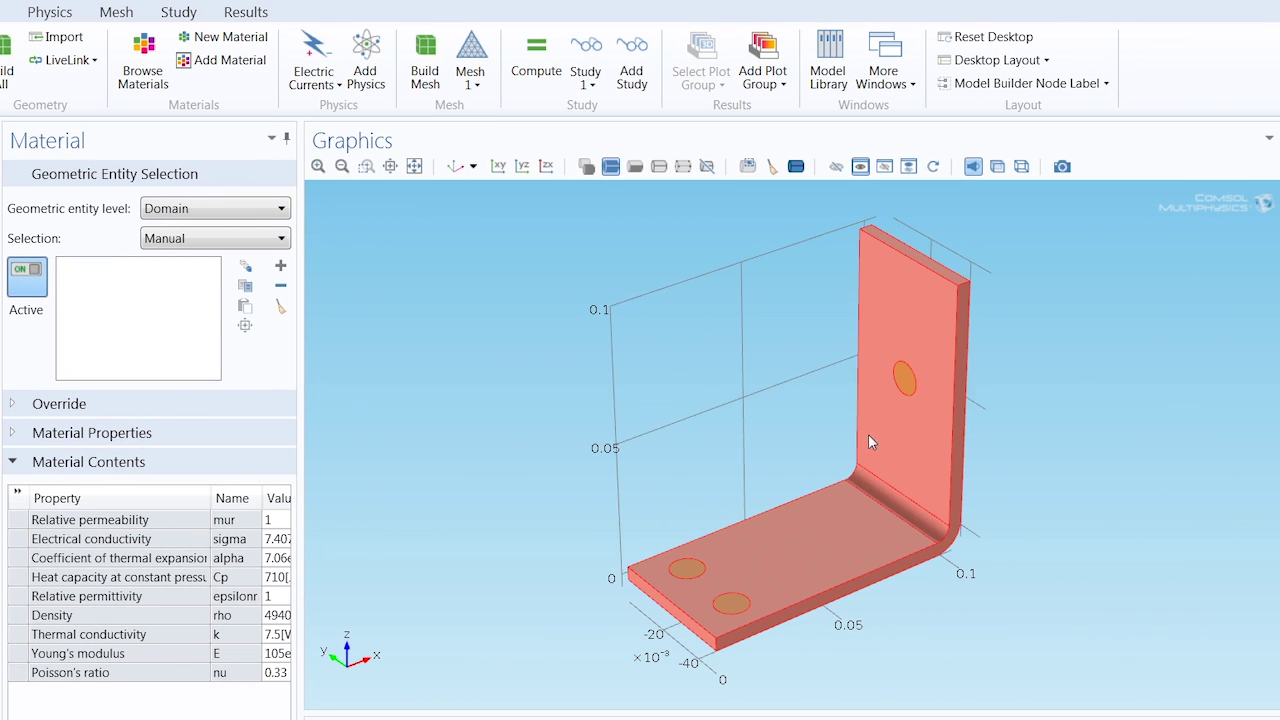
pyautogui.click(911, 394)
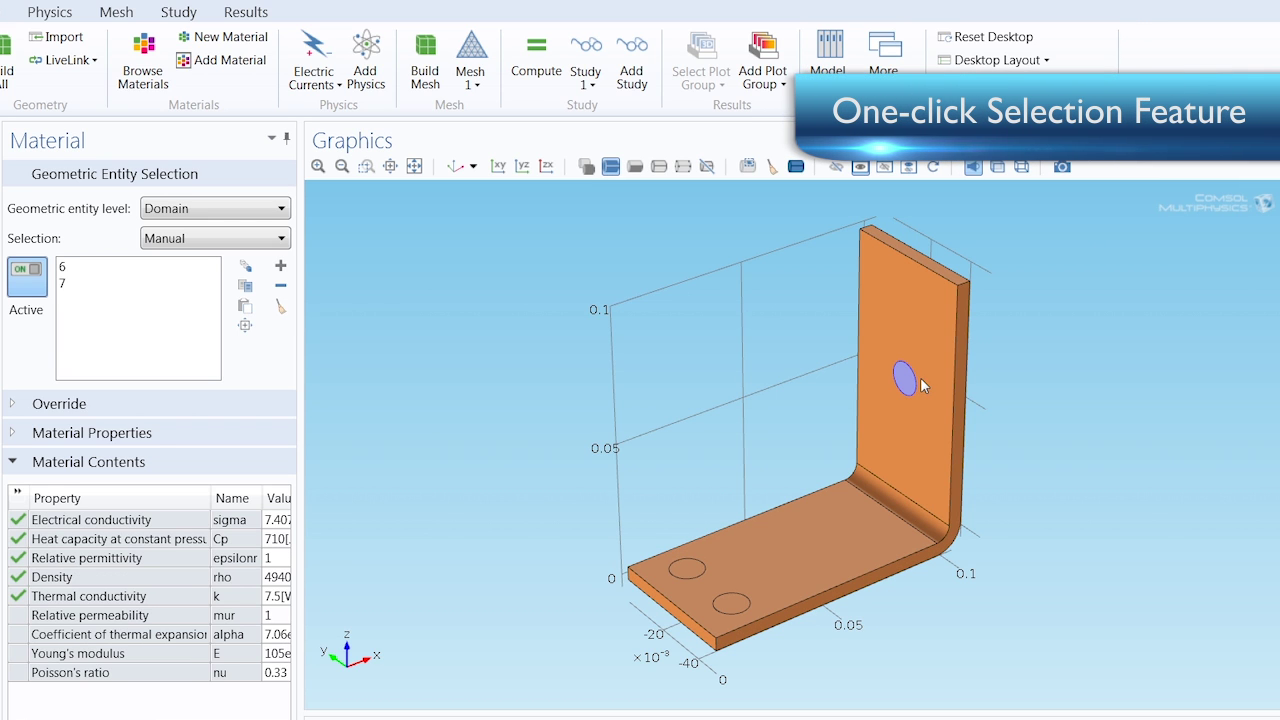
pyautogui.moveTo(899, 500); pyautogui.dragTo(889, 443)
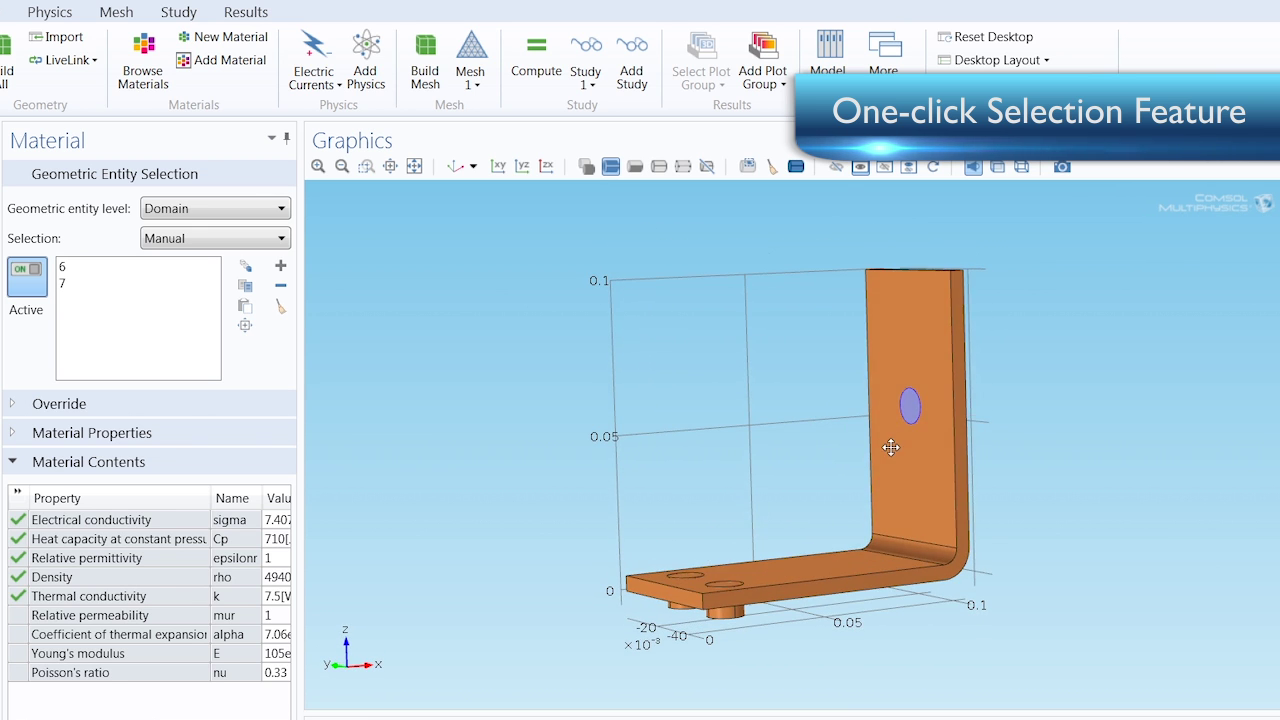
pyautogui.click(686, 581)
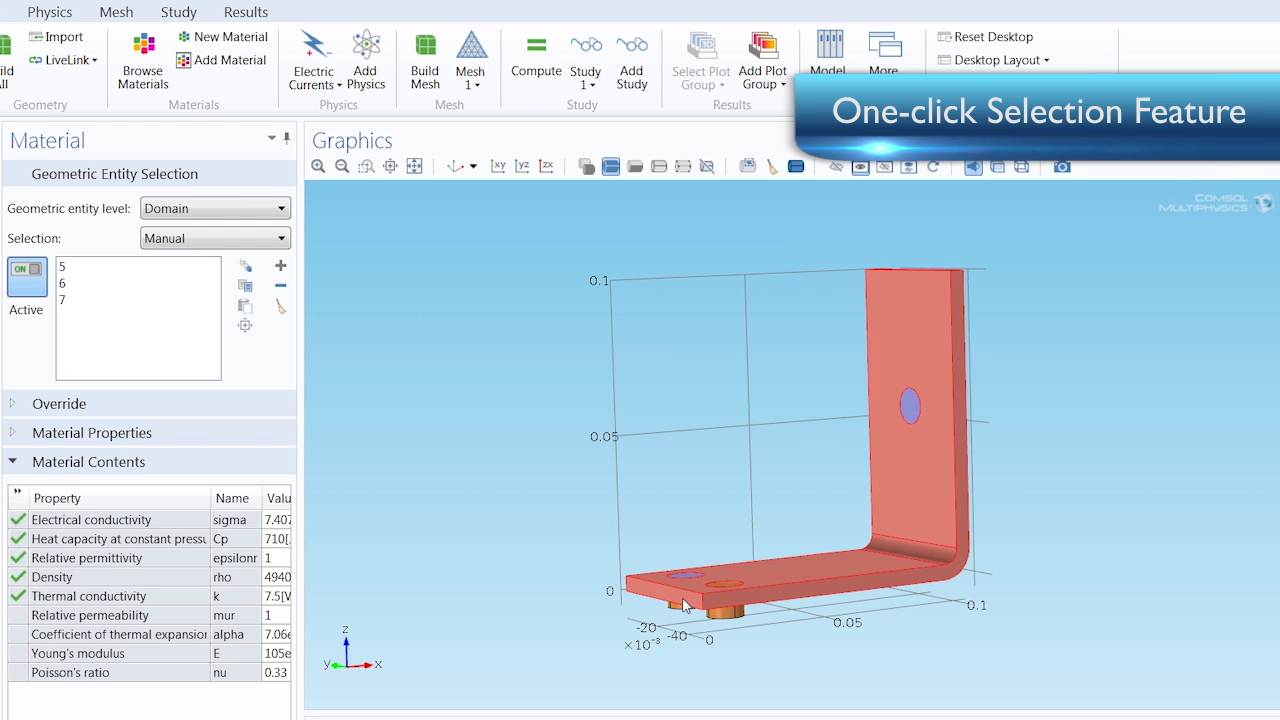
pyautogui.click(684, 603)
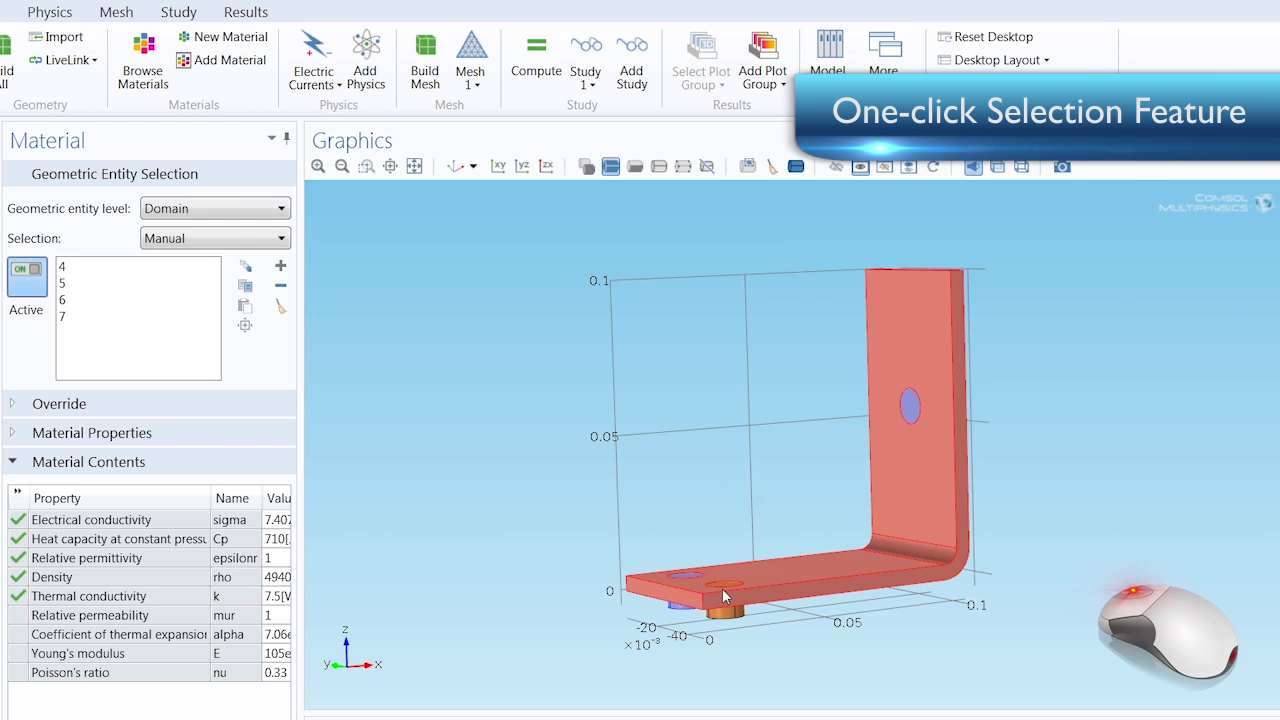
pyautogui.click(726, 589)
pyautogui.click(733, 615)
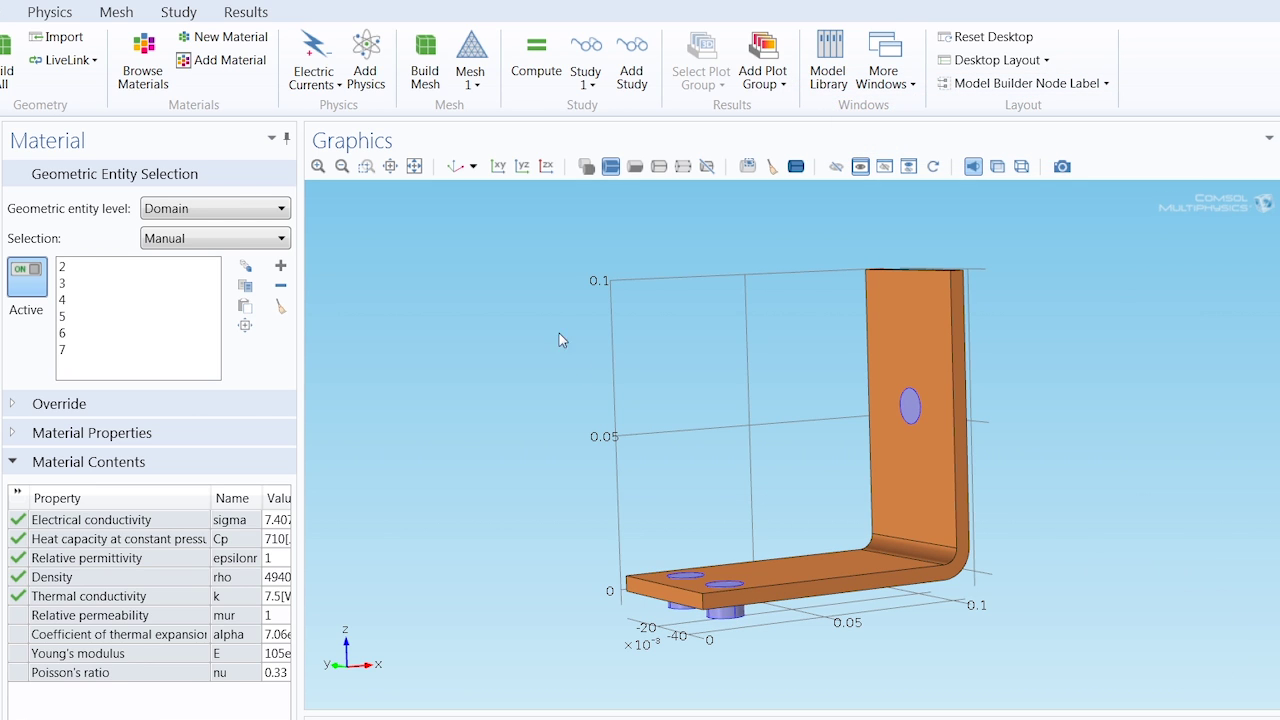
pyautogui.click(455, 167)
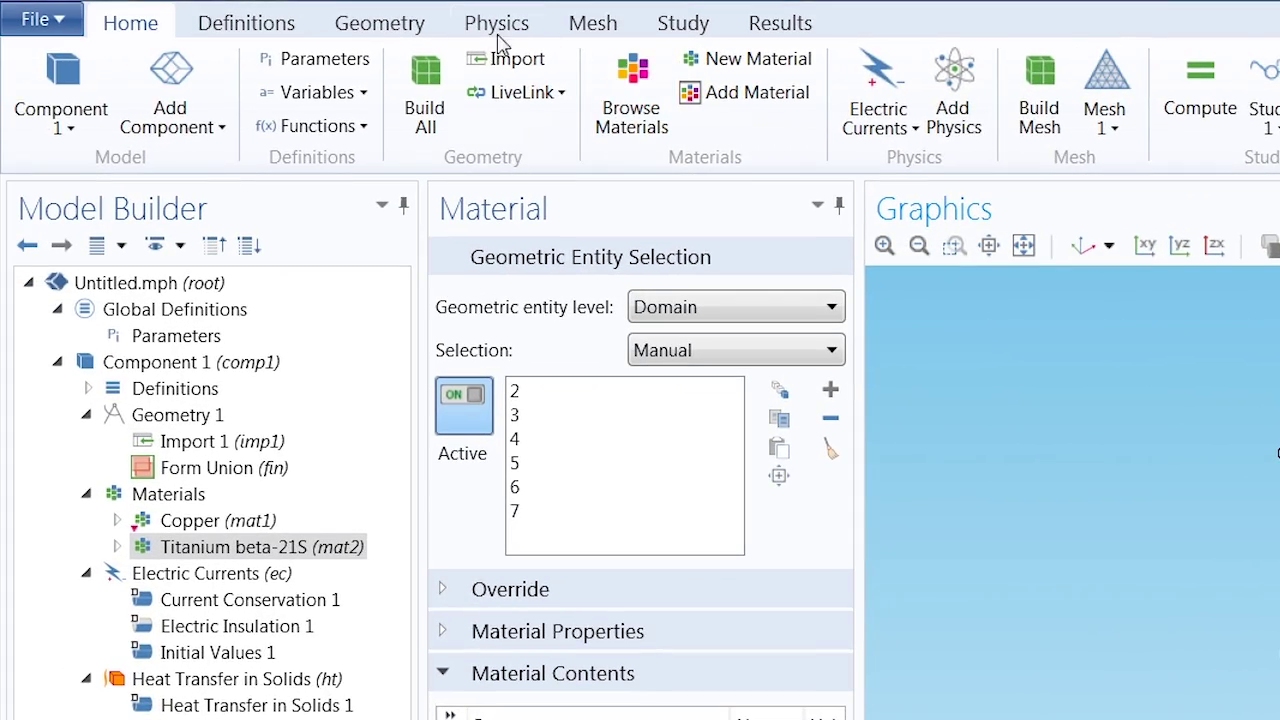
pyautogui.click(499, 30)
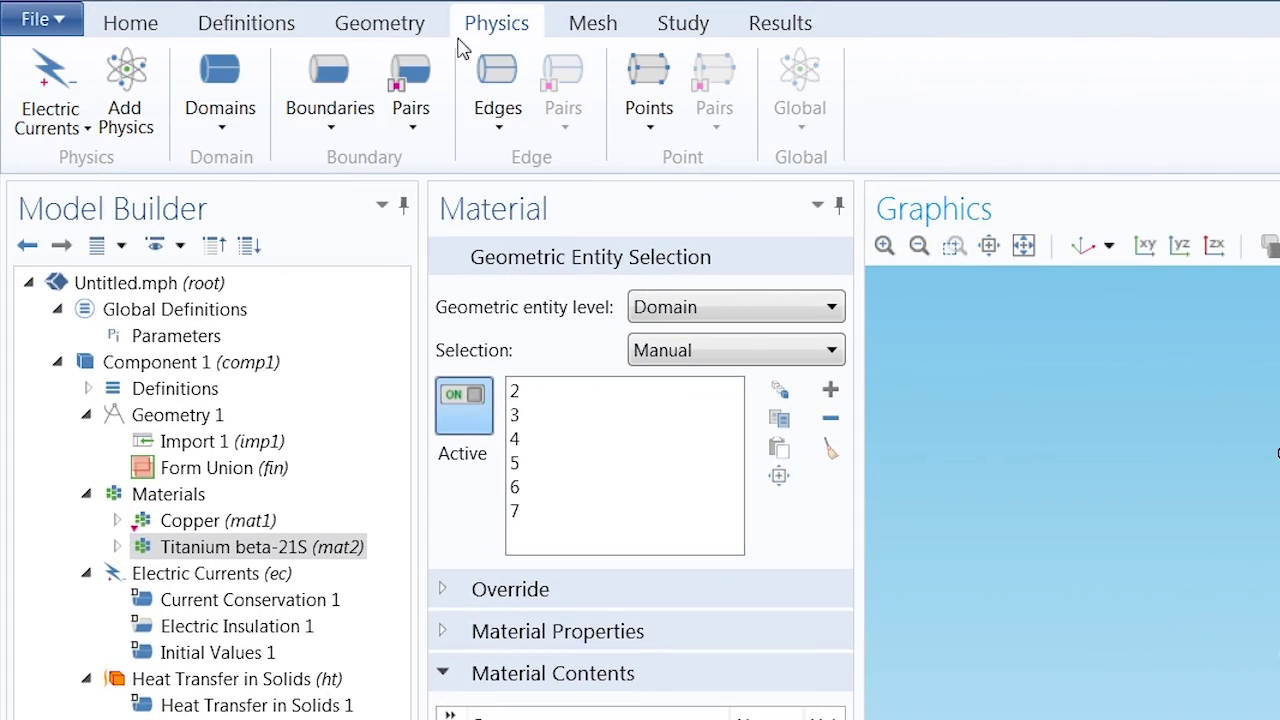
# Step: Add an Electric Potential on boundary 43, the upright plate's hole face, with V0 = Vtot
pyautogui.click(78, 128)
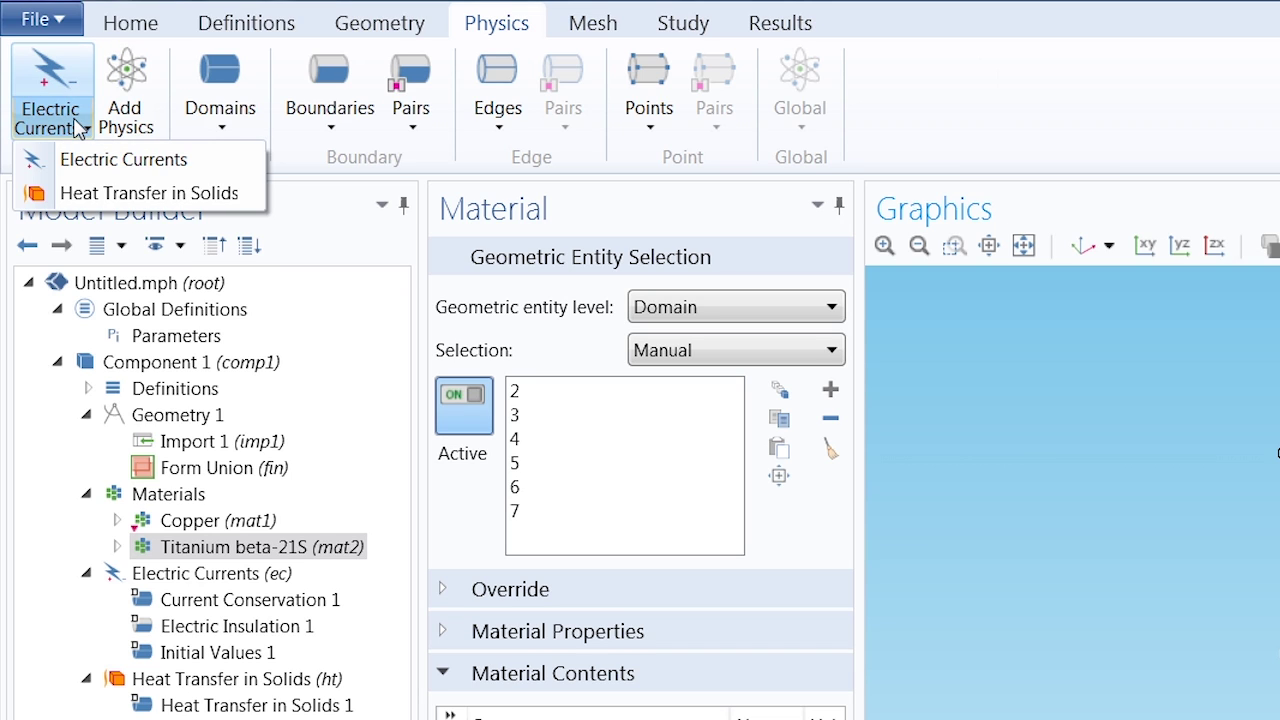
pyautogui.click(78, 128)
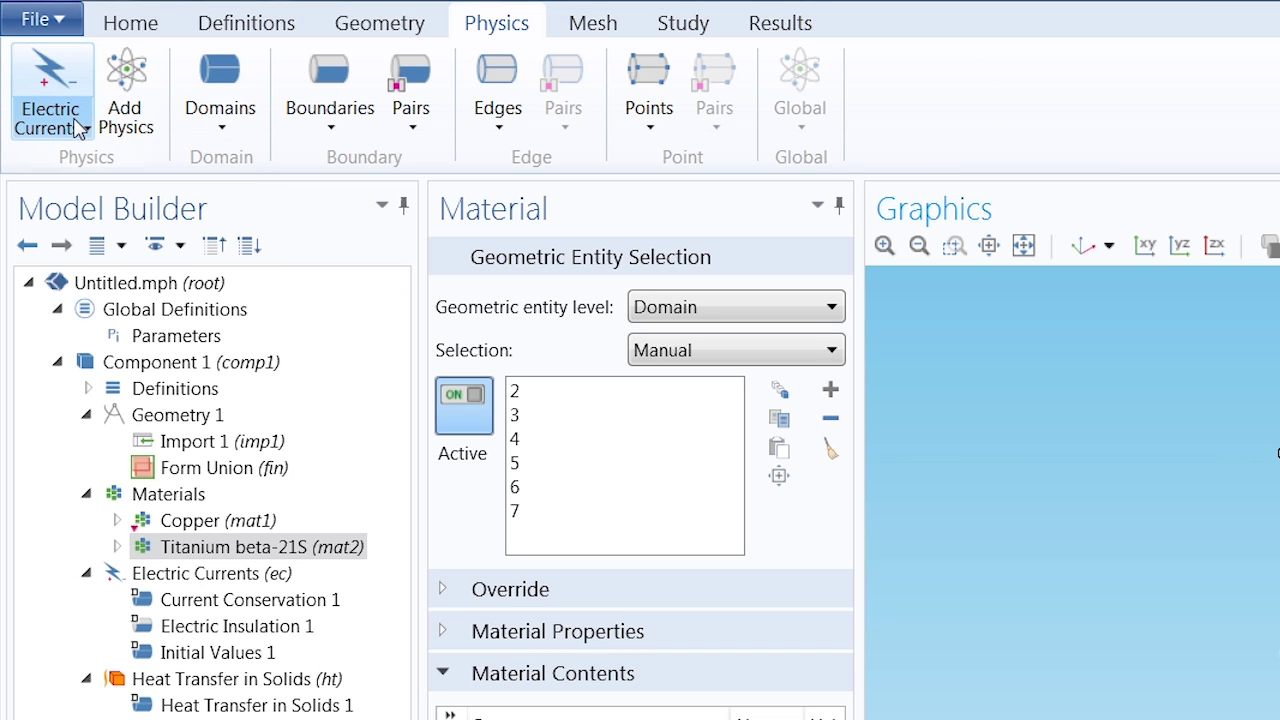
pyautogui.click(323, 88)
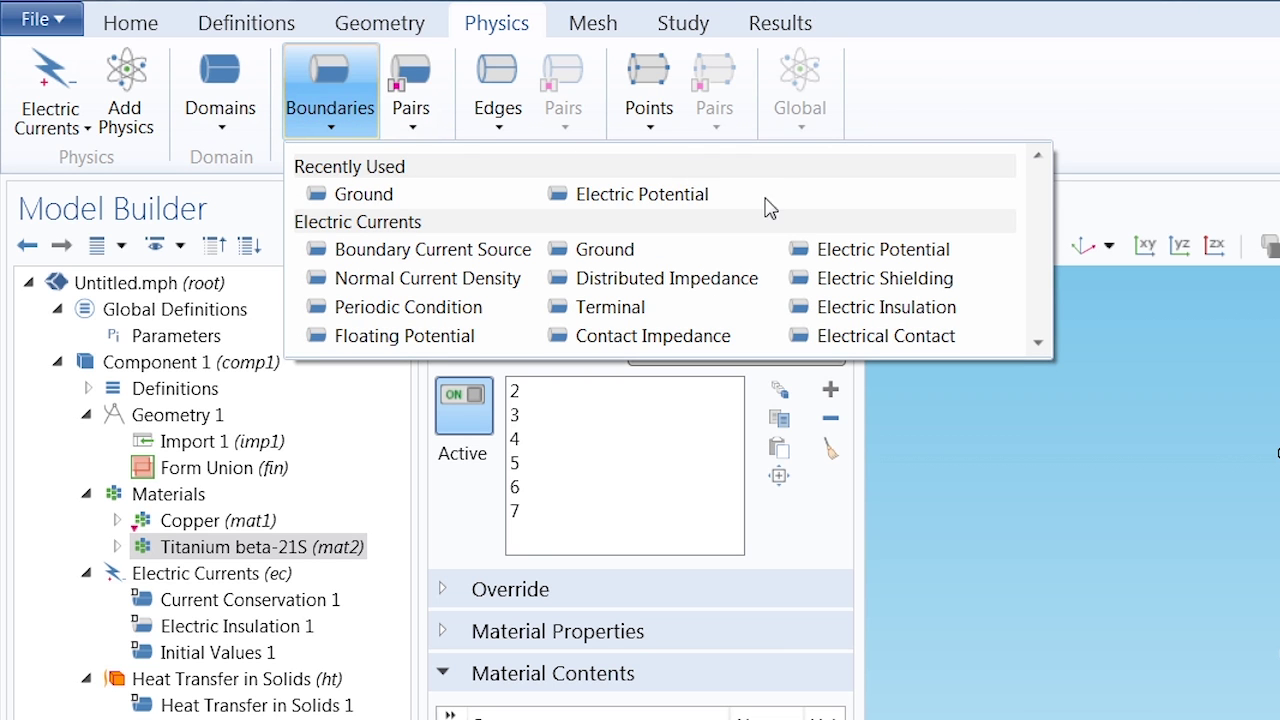
pyautogui.click(833, 257)
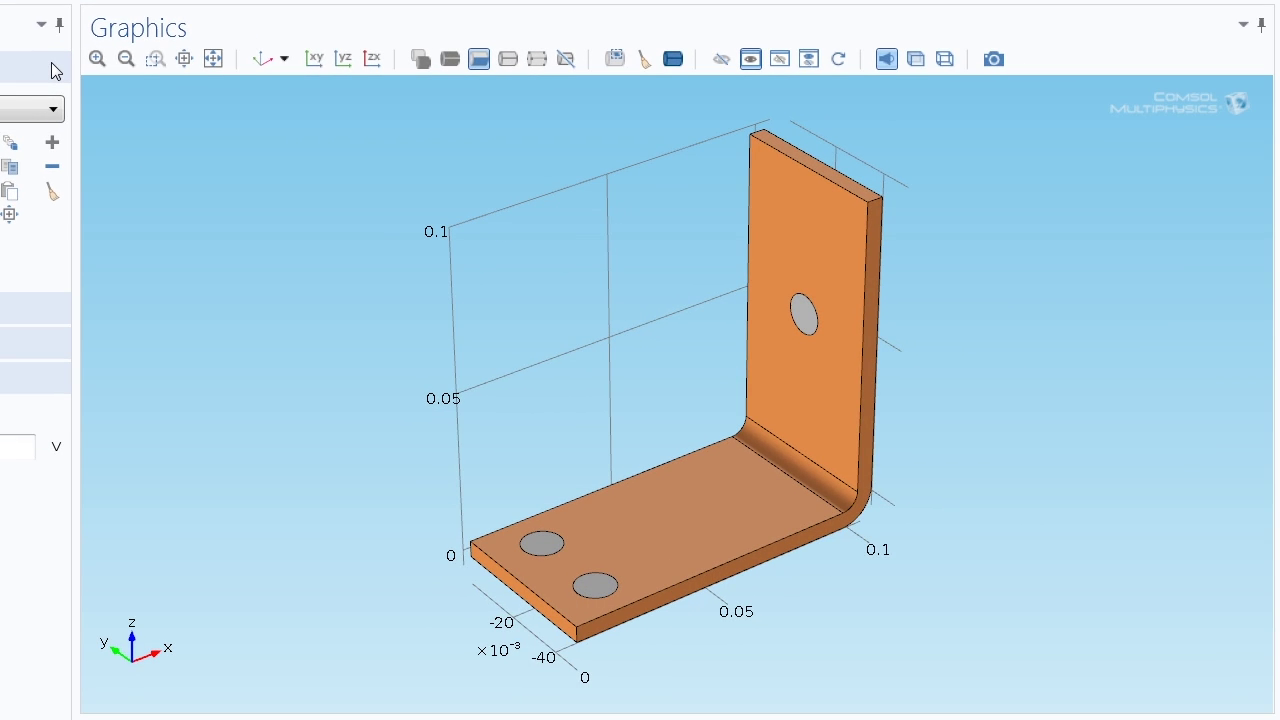
pyautogui.click(773, 349)
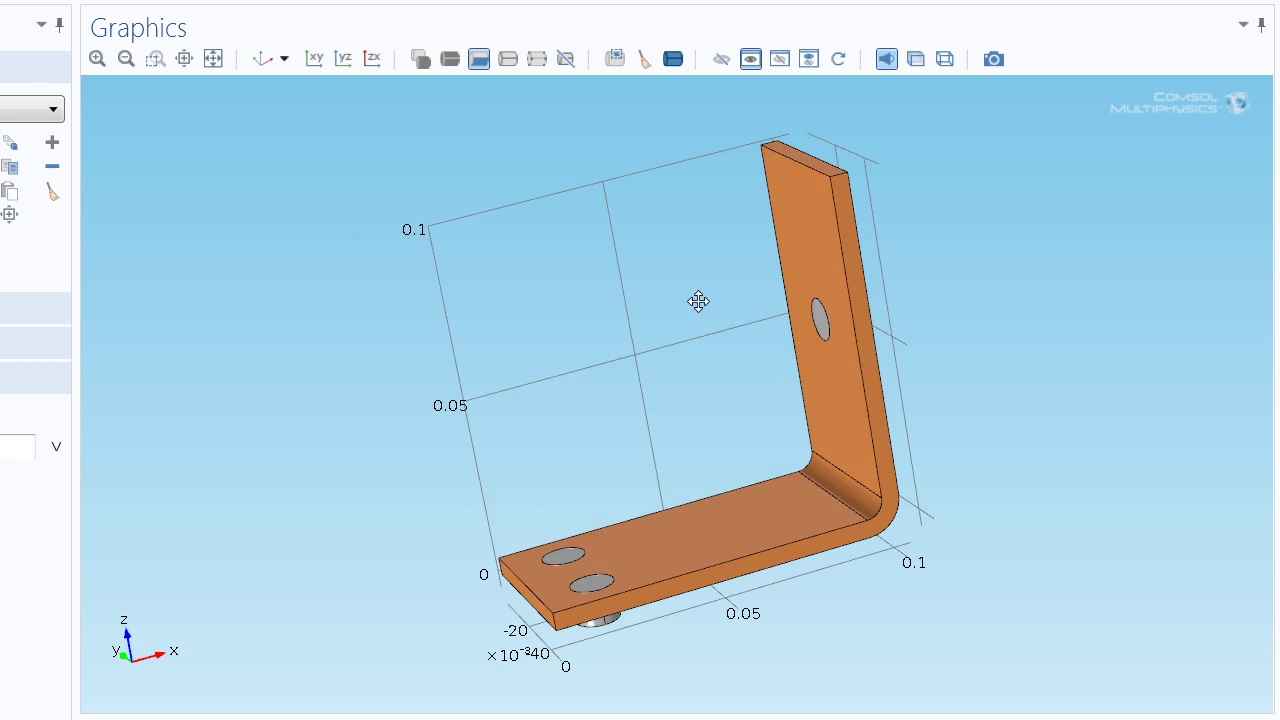
pyautogui.moveTo(698, 301); pyautogui.dragTo(620, 297)
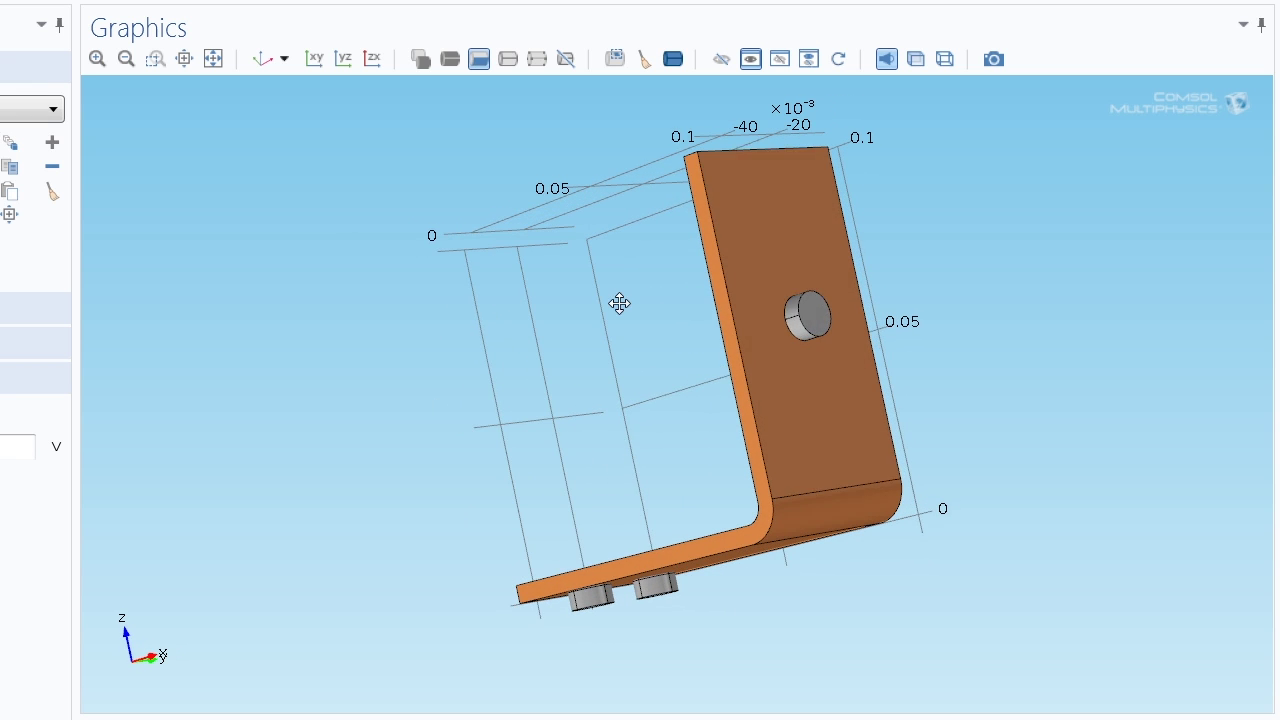
pyautogui.click(816, 318)
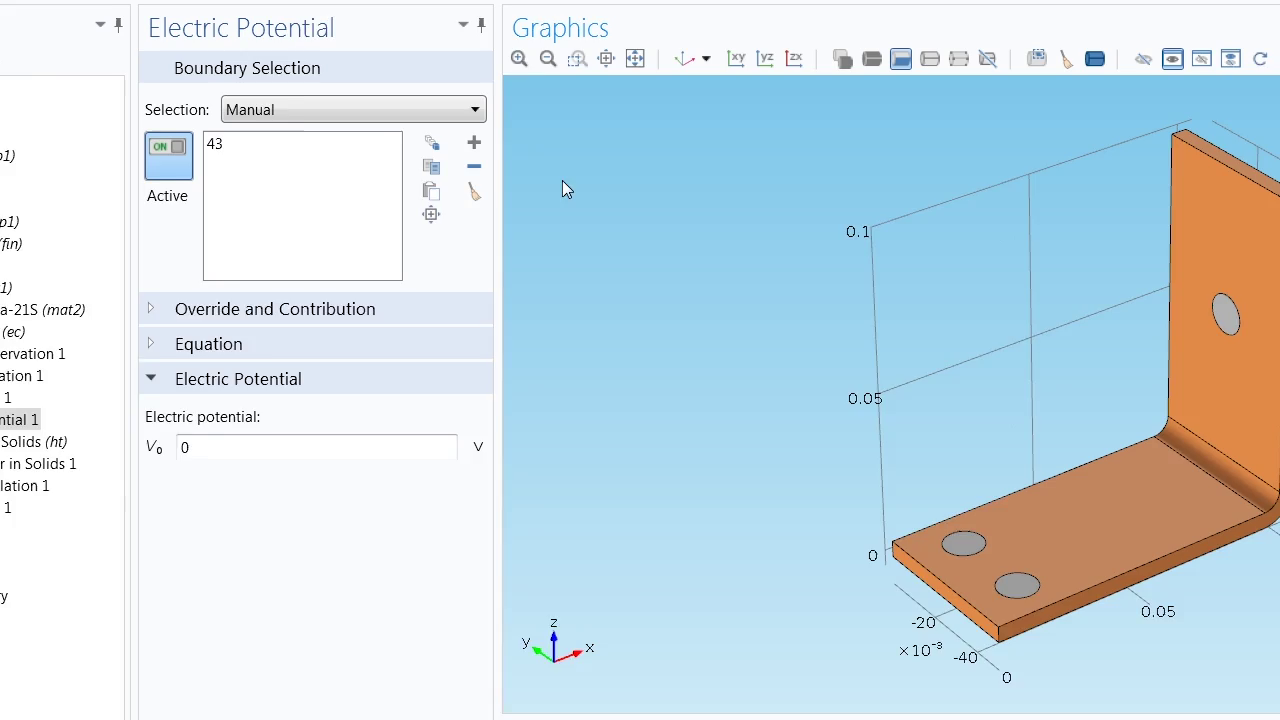
pyautogui.click(184, 448)
pyautogui.doubleClick(355, 448)
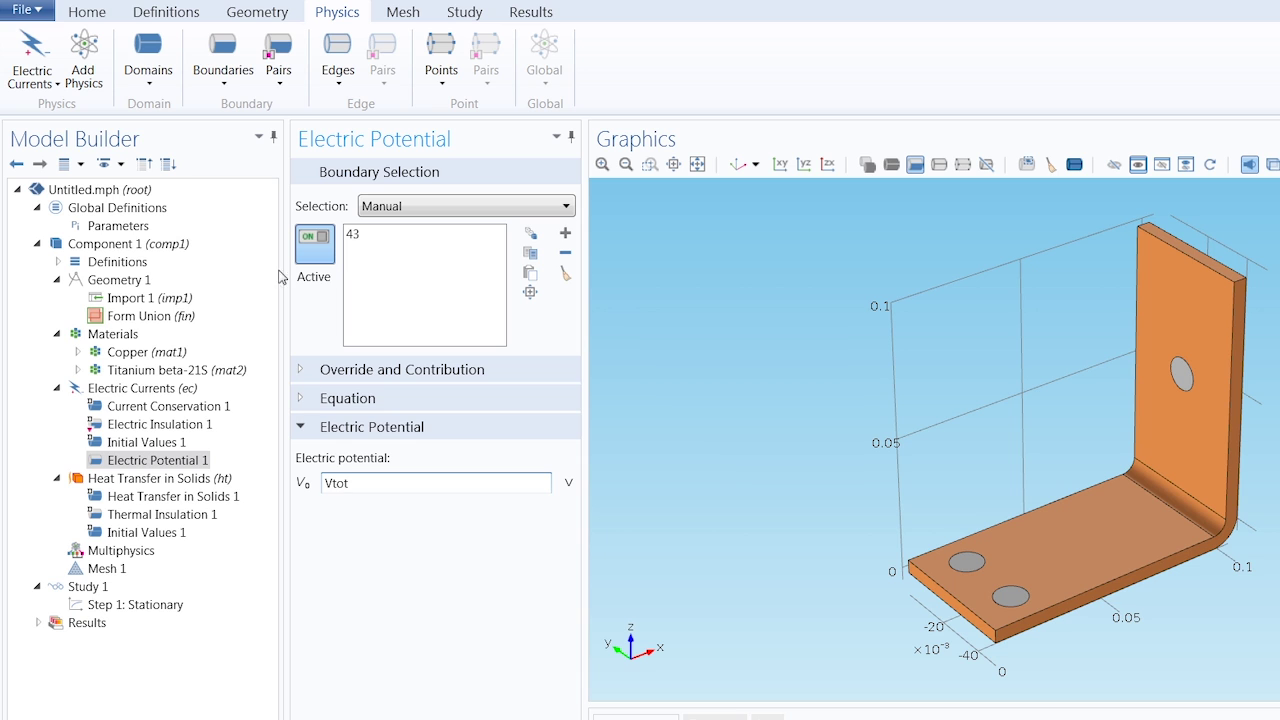
# Step: Add a Ground condition on base-plate bolt faces, boundaries 8 and 15
pyautogui.click(224, 74)
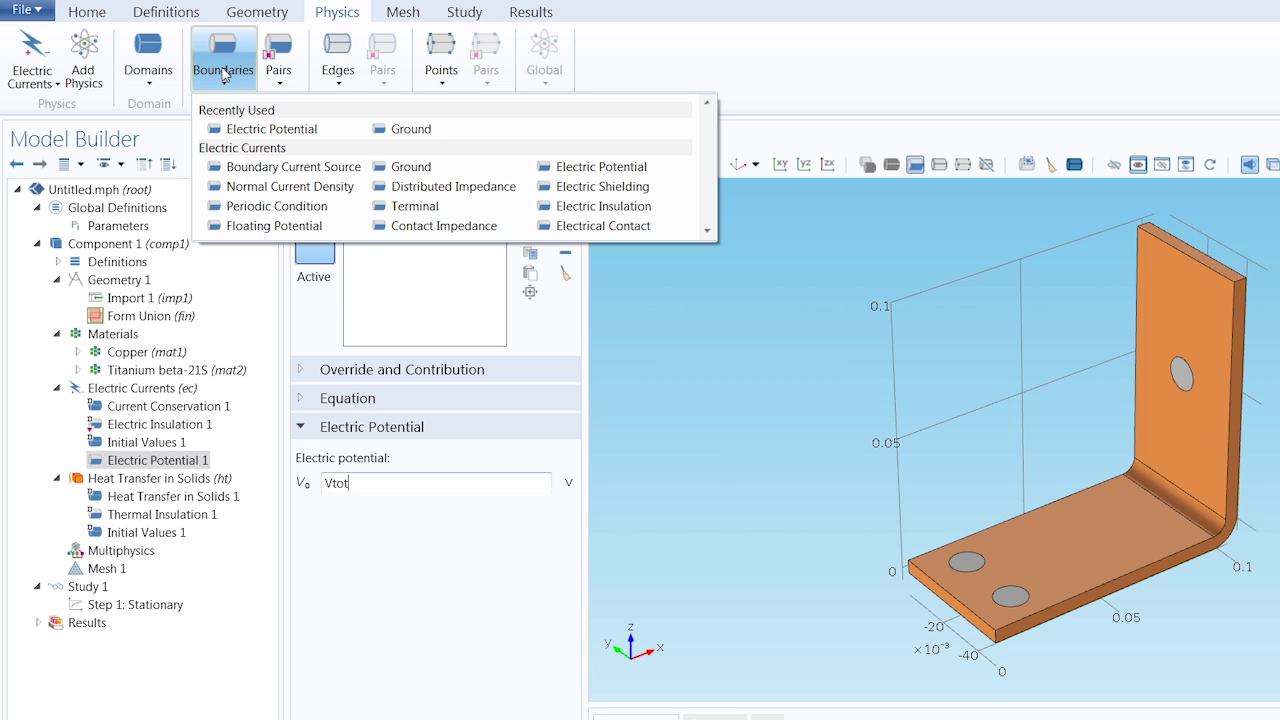
pyautogui.click(405, 167)
pyautogui.moveTo(1047, 472); pyautogui.dragTo(984, 354)
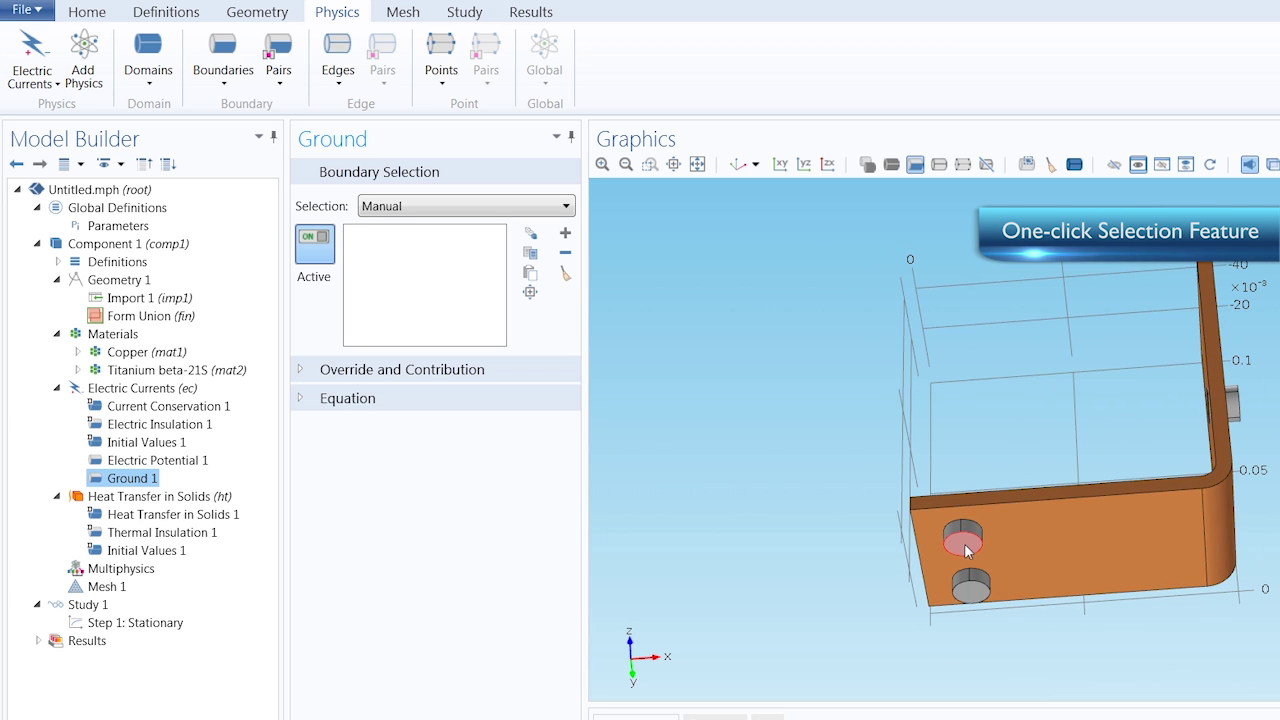
pyautogui.click(975, 588)
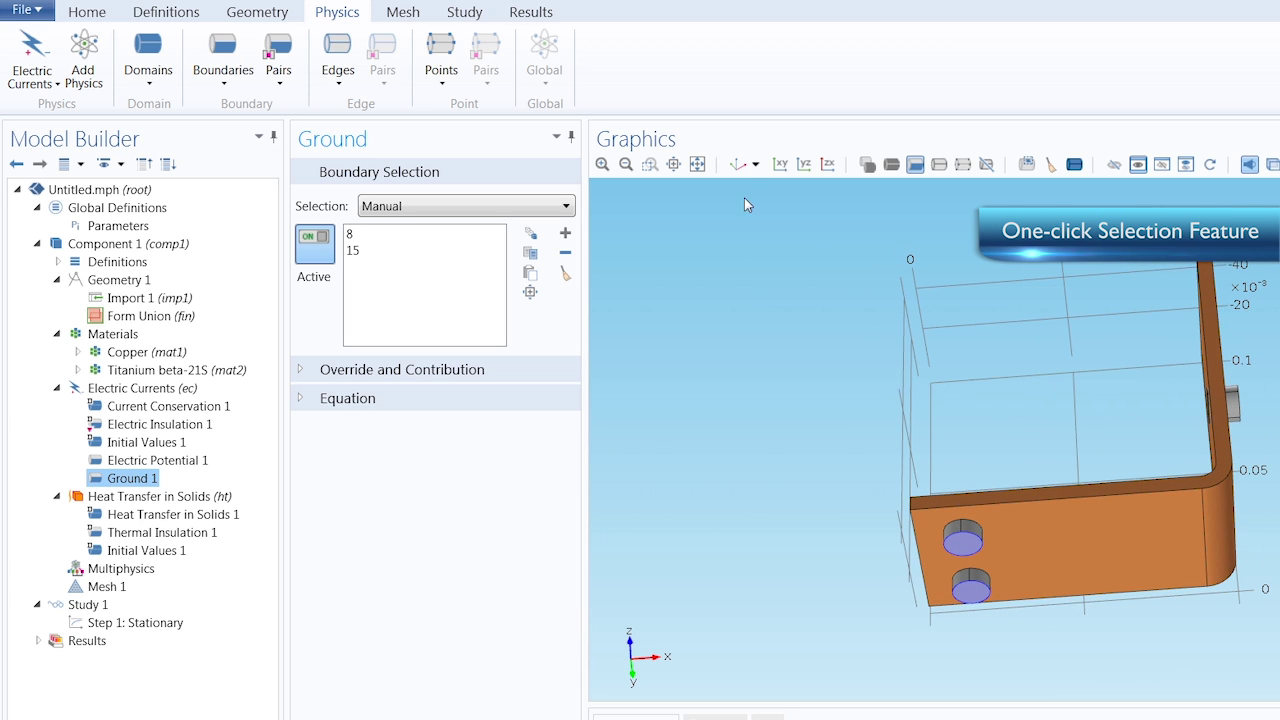
pyautogui.click(736, 166)
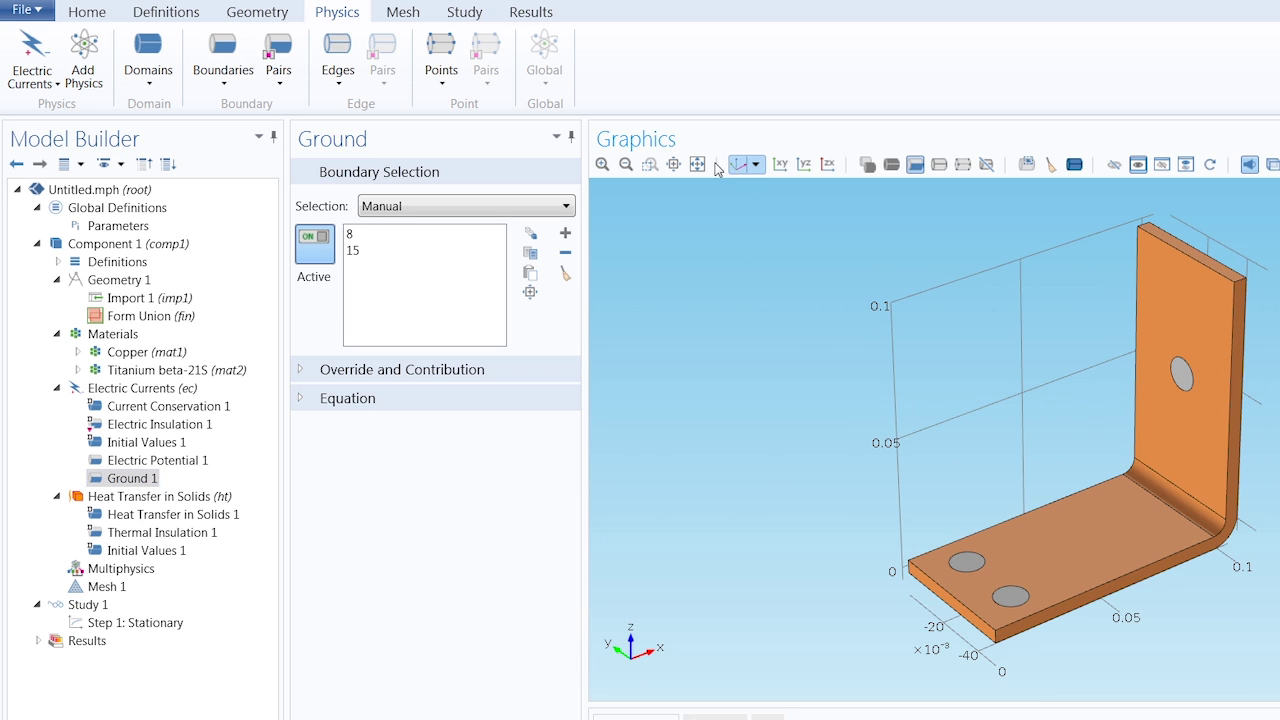
# Step: Add a Heat Transfer Heat Flux on all boundaries except the three hole faces
pyautogui.click(55, 84)
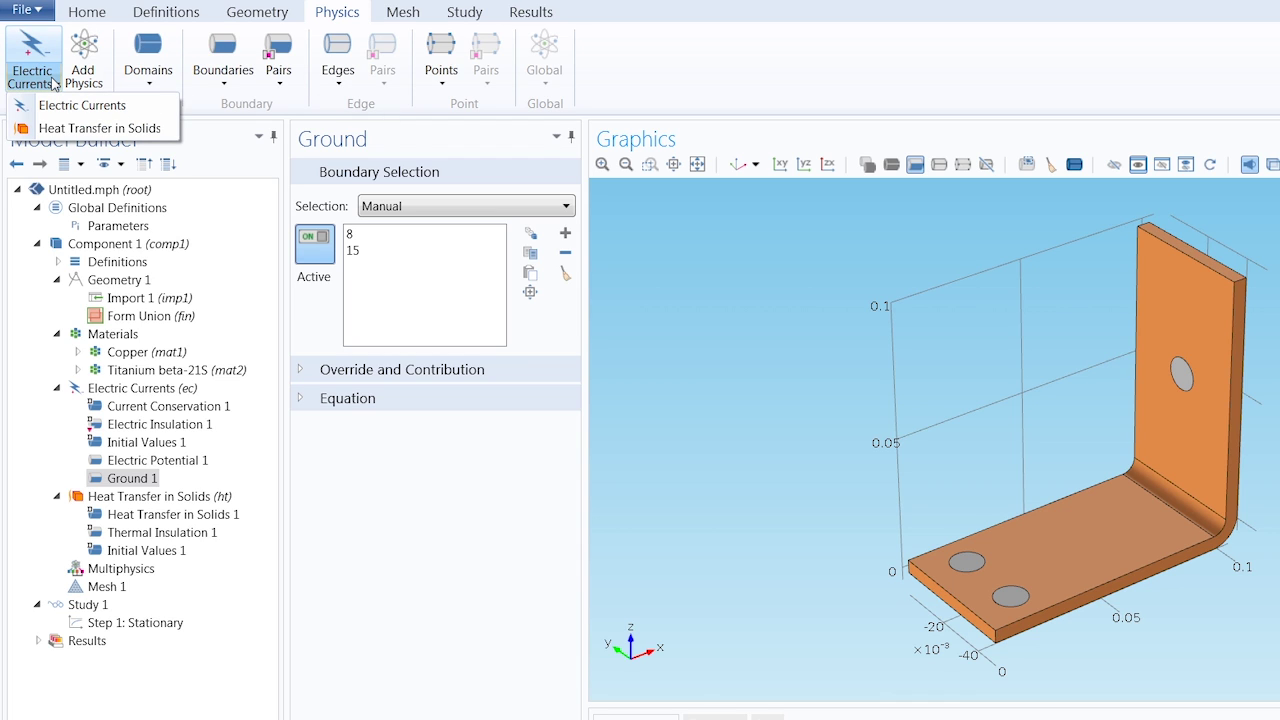
pyautogui.click(80, 128)
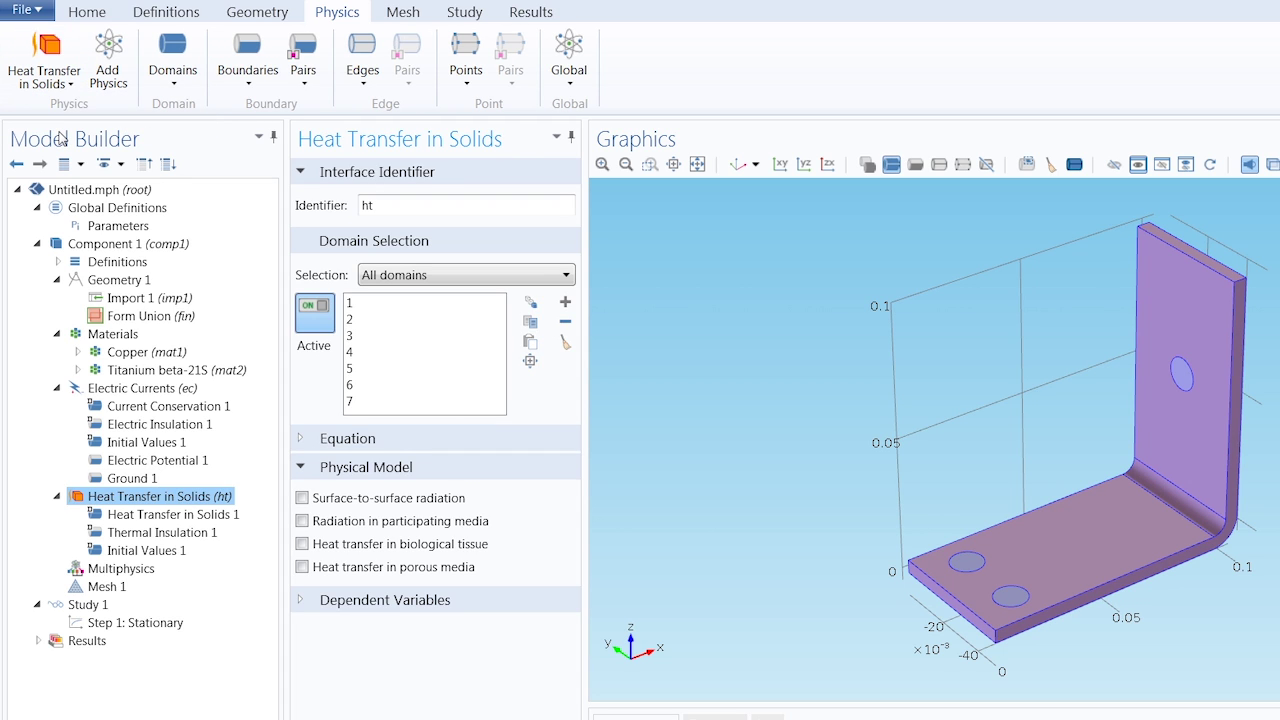
pyautogui.click(247, 58)
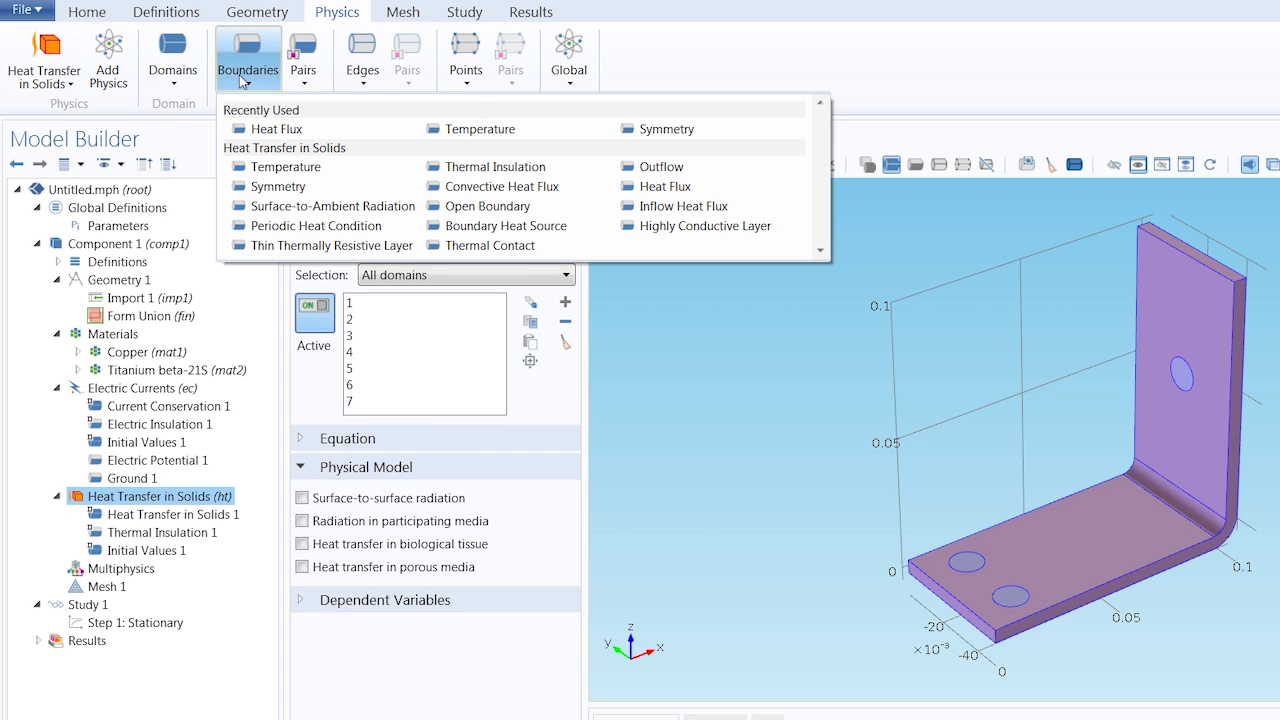
pyautogui.click(641, 187)
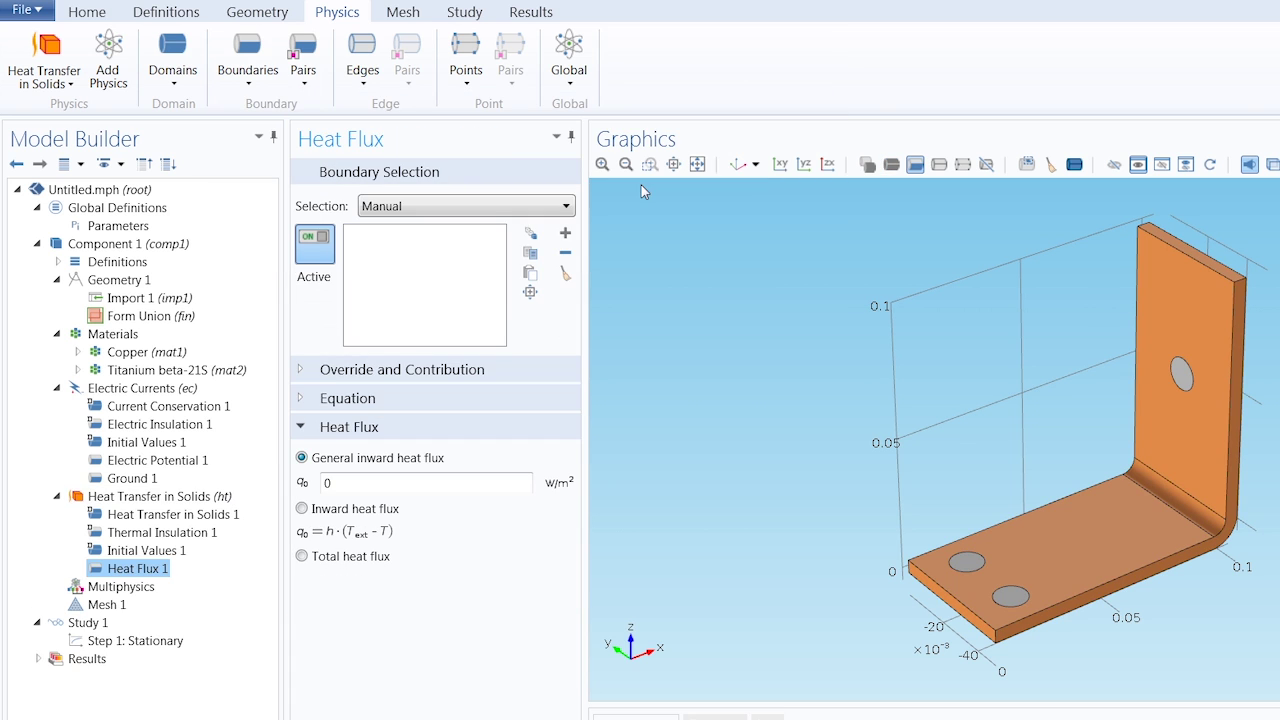
pyautogui.click(567, 205)
pyautogui.click(525, 242)
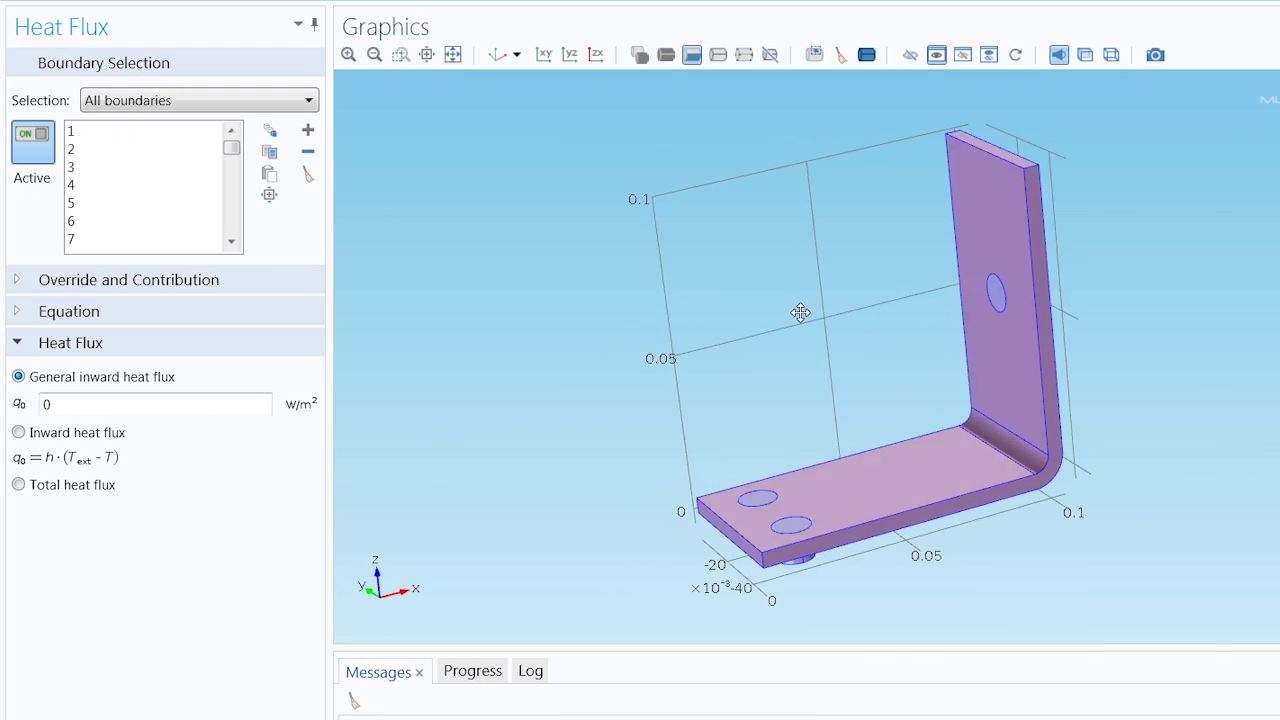
pyautogui.moveTo(800, 313); pyautogui.dragTo(1034, 209)
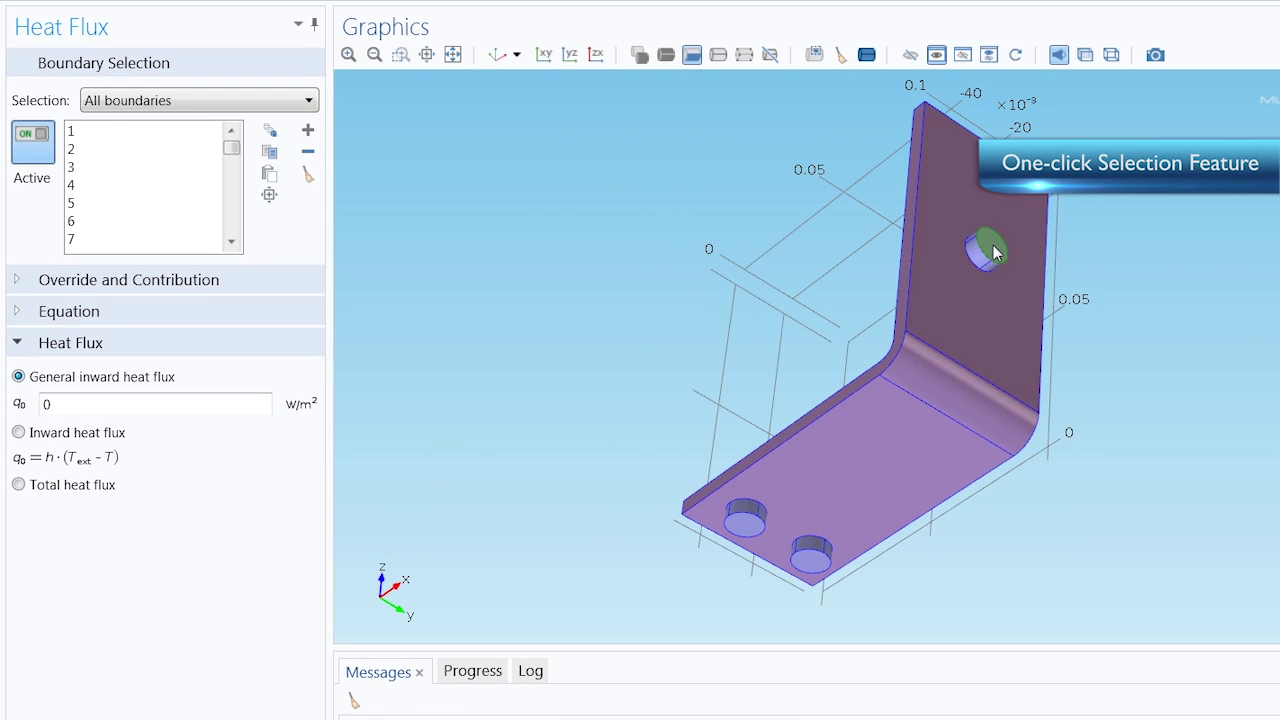
pyautogui.click(838, 519)
pyautogui.click(810, 556)
pyautogui.click(752, 532)
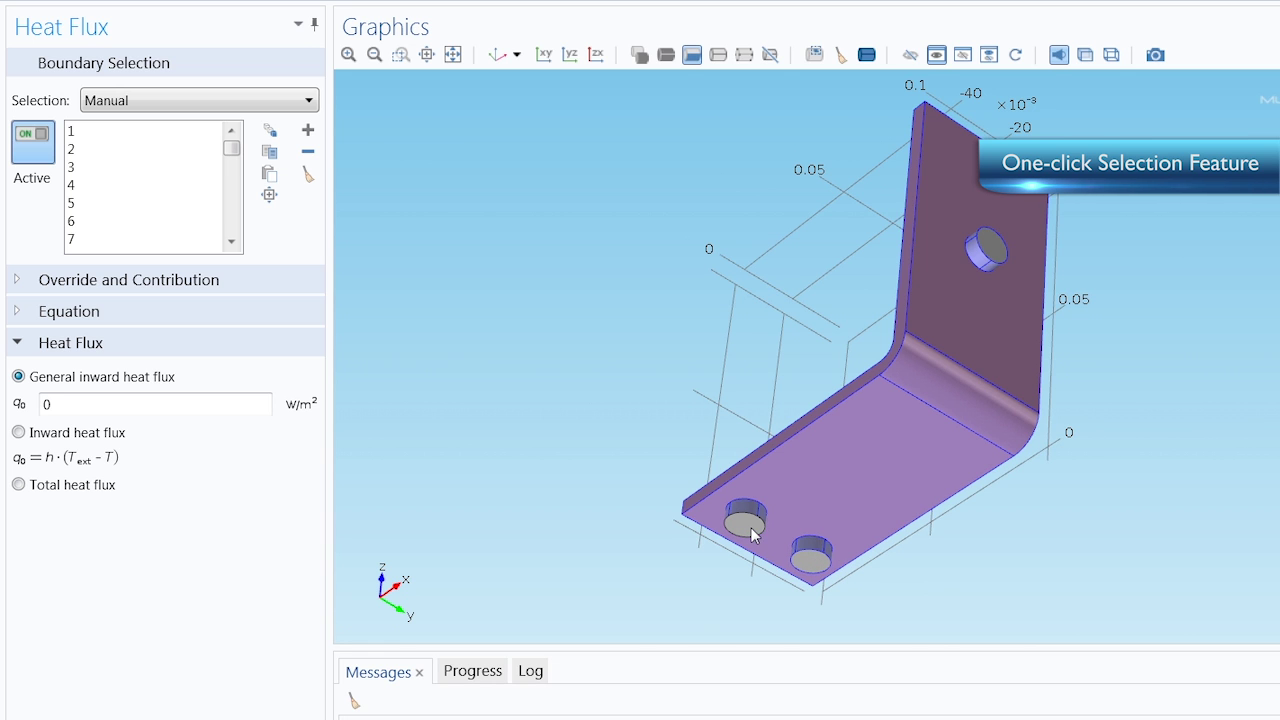
pyautogui.click(498, 55)
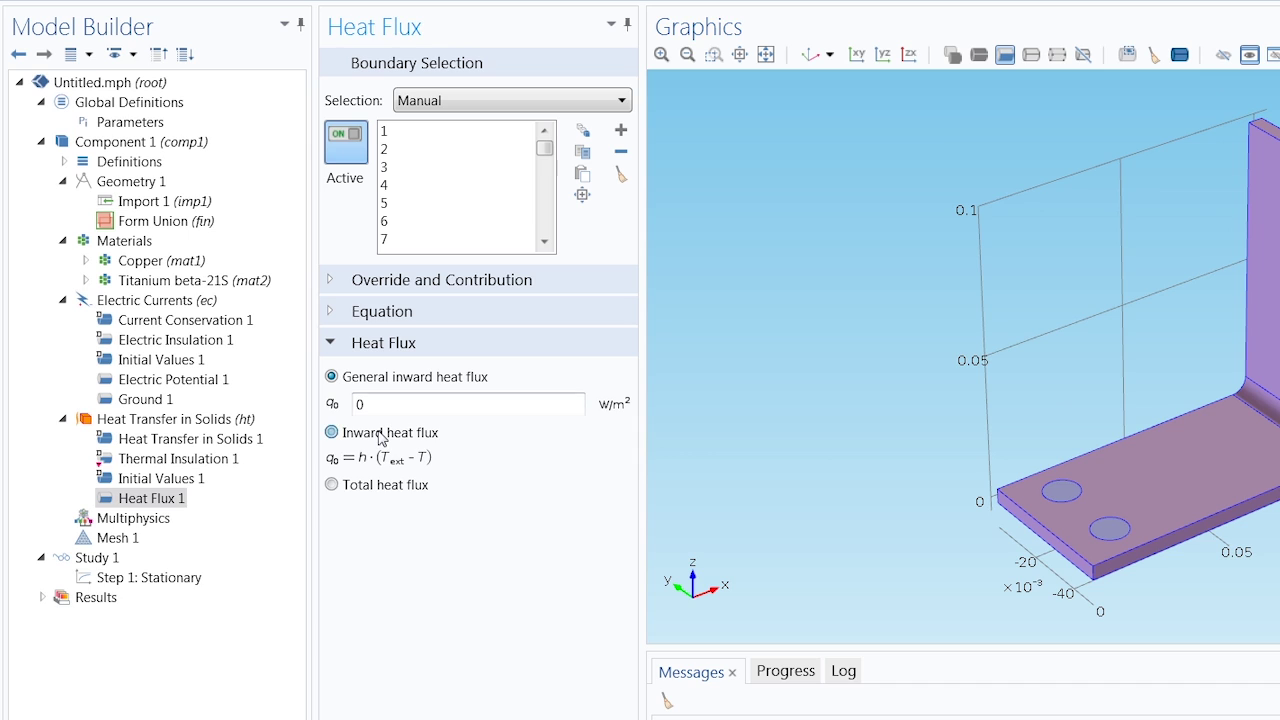
# Step: Make it a convective inward heat flux with heat transfer coefficient htc
pyautogui.click(383, 430)
pyautogui.moveTo(386, 482); pyautogui.dragTo(365, 488)
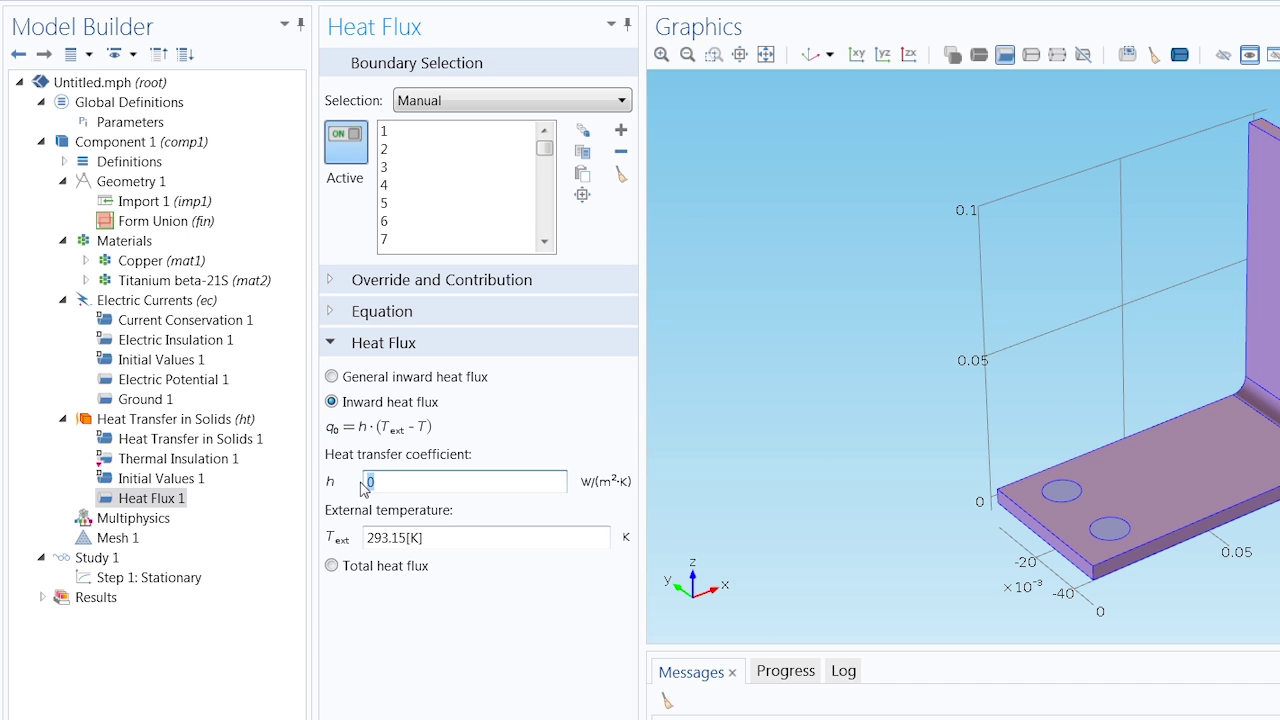
pyautogui.write('htc')
# Step: Add an Electromagnetic Heat Source coupling with domain selection set to All domains
pyautogui.rightClick(153, 519)
pyautogui.click(203, 534)
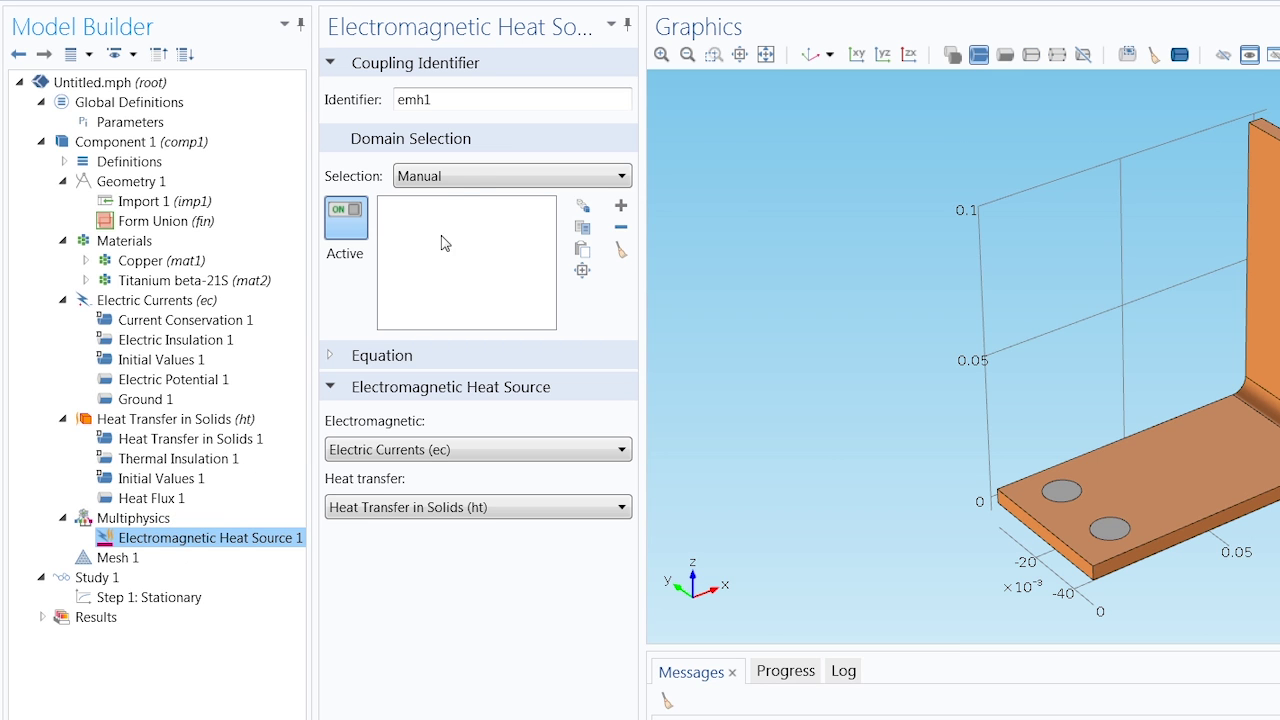
pyautogui.click(475, 176)
pyautogui.click(479, 216)
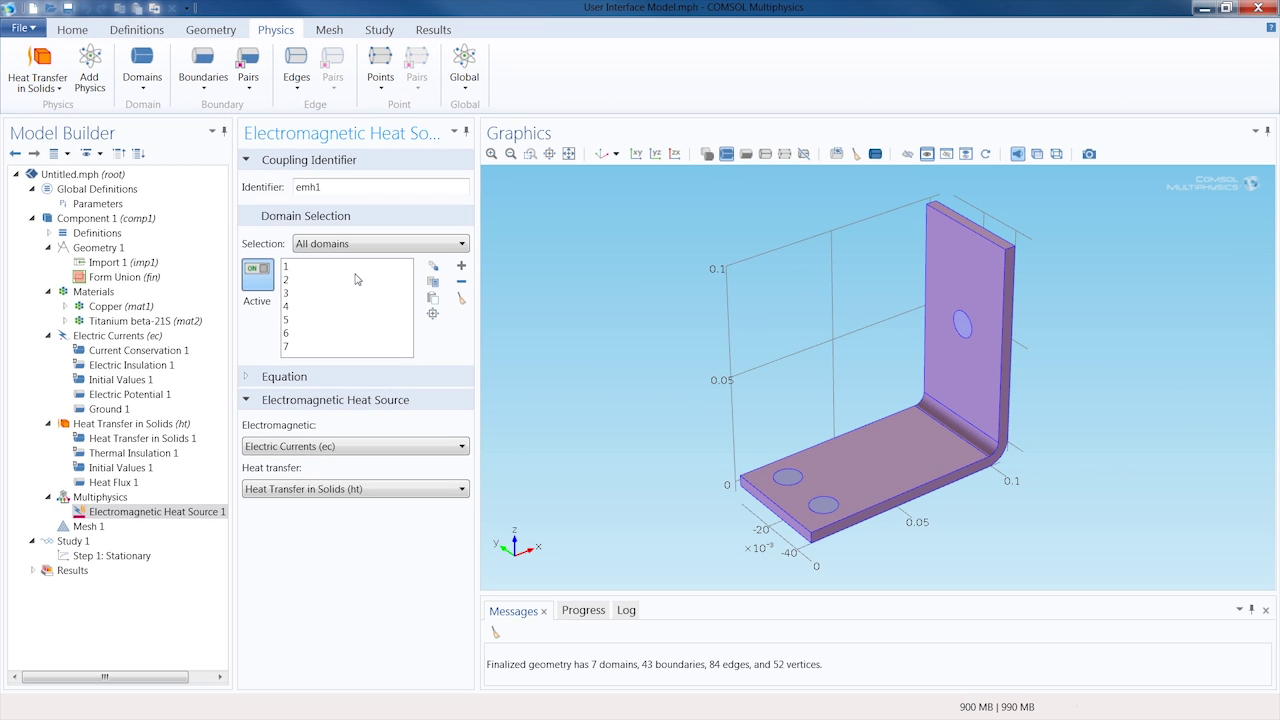
# Step: Build the busbar mesh and compute Study 1 from the Home ribbon
pyautogui.click(70, 34)
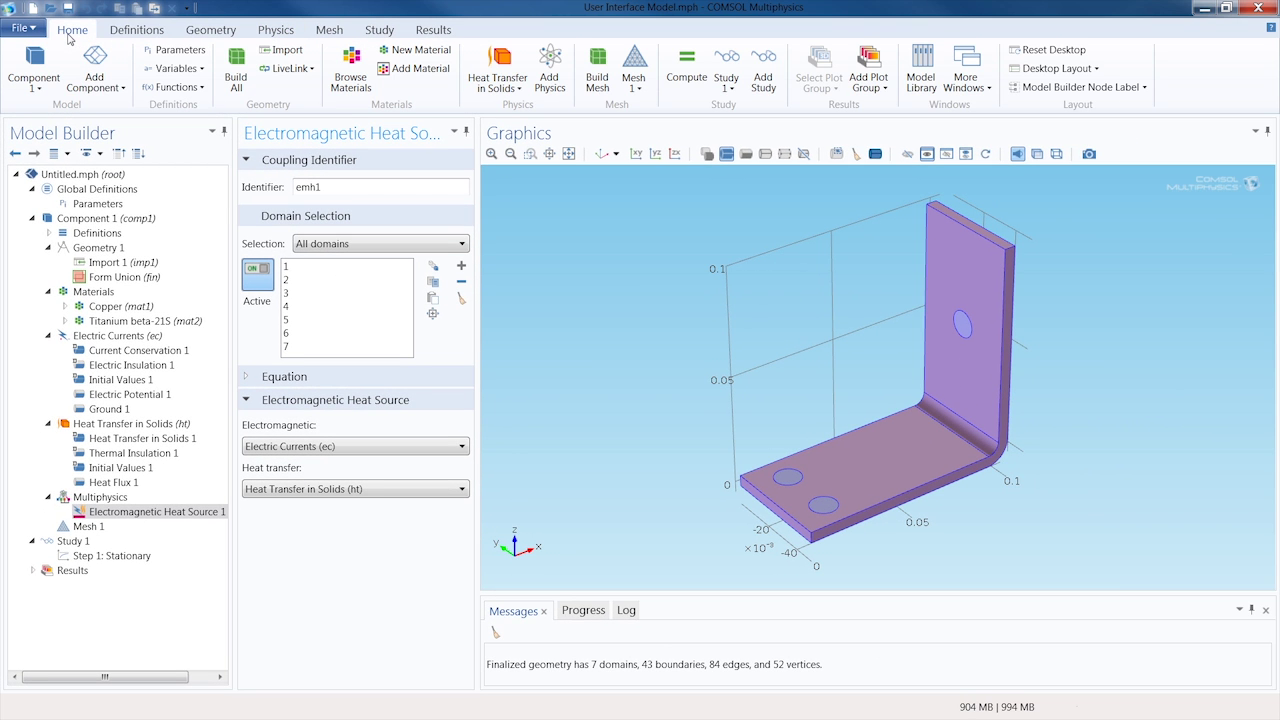
pyautogui.click(600, 78)
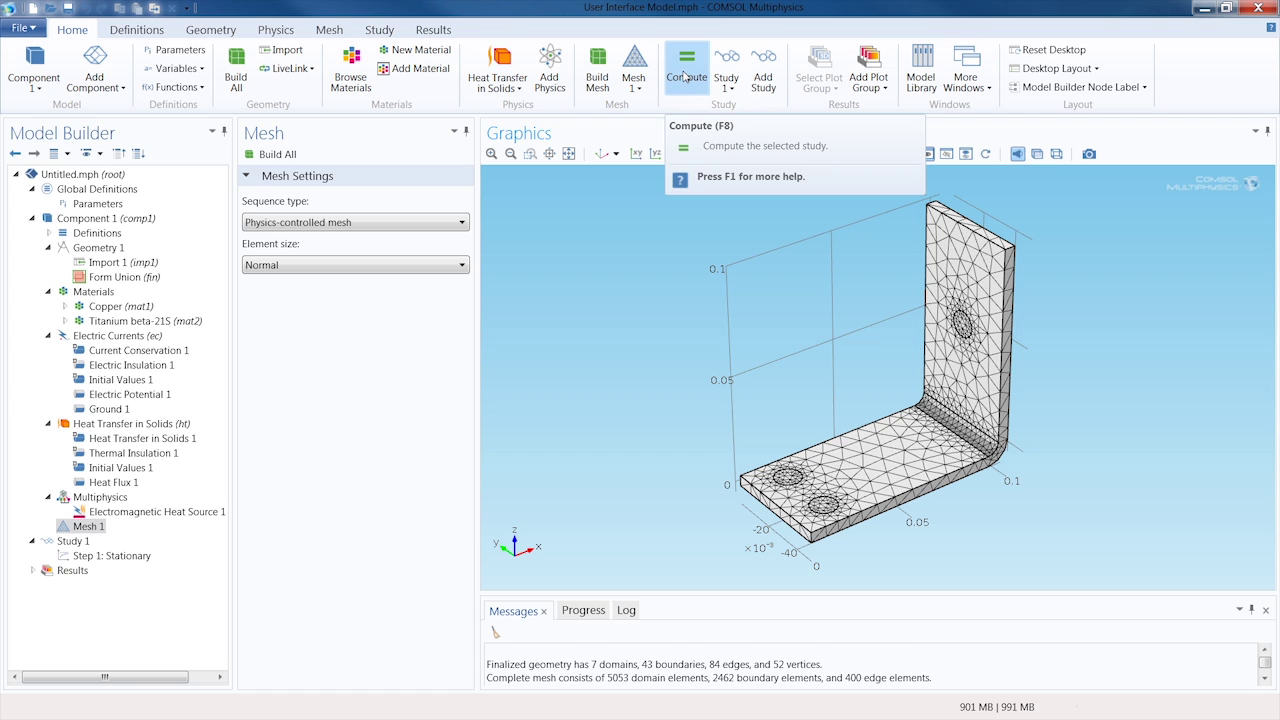
pyautogui.click(685, 77)
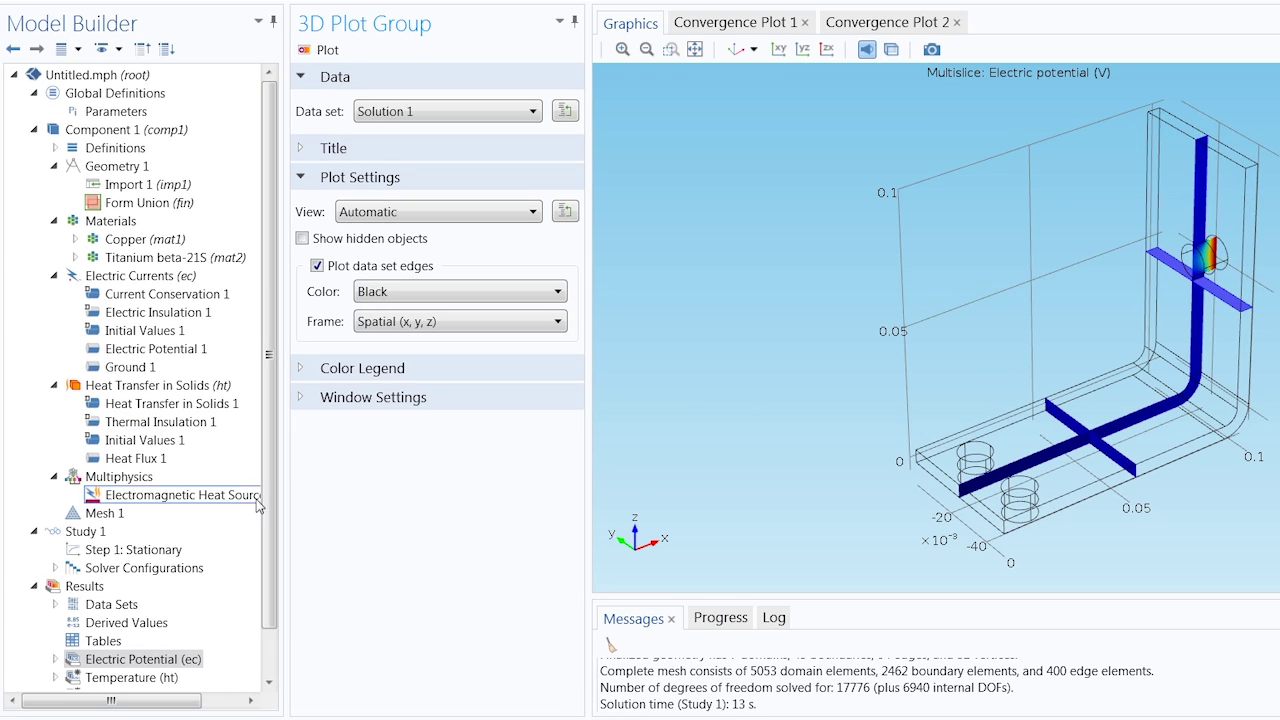
# Step: Inspect the Temperature (ht) plot, then view the Isothermal Contours (ht) results
pyautogui.moveTo(224, 546); pyautogui.dragTo(276, 586)
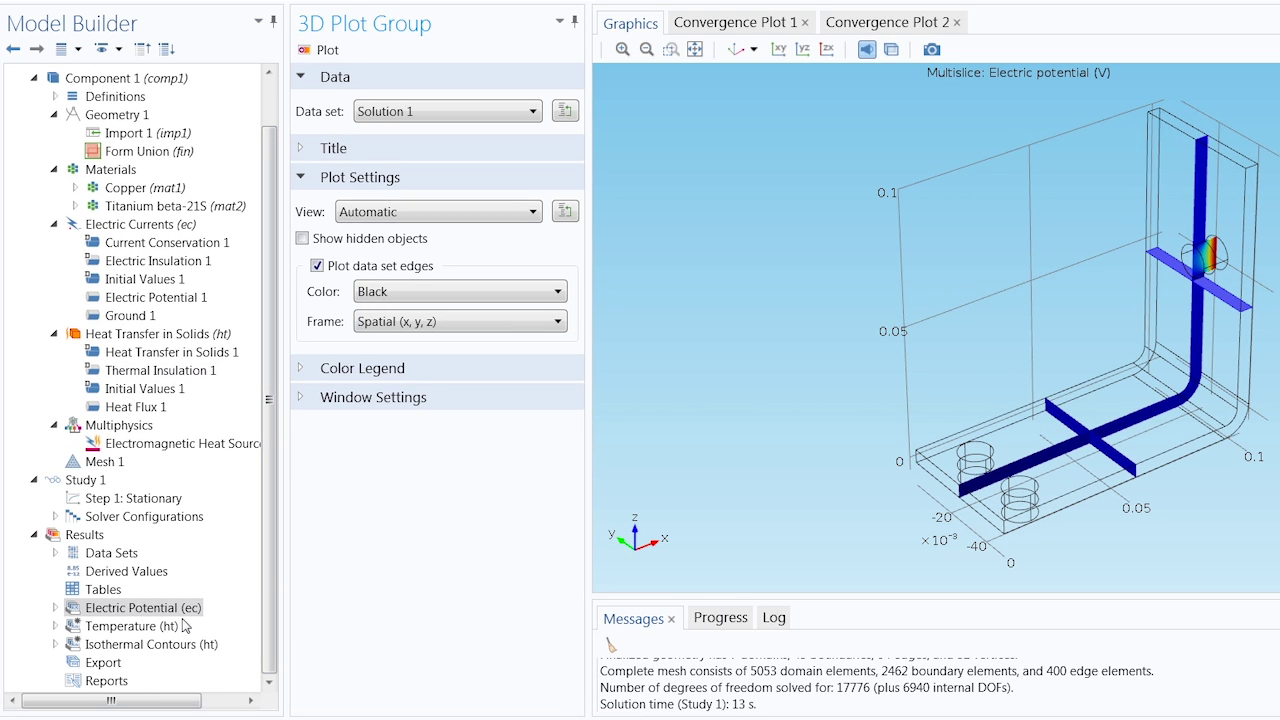
pyautogui.click(127, 626)
pyautogui.moveTo(985, 353); pyautogui.dragTo(864, 285)
pyautogui.click(737, 49)
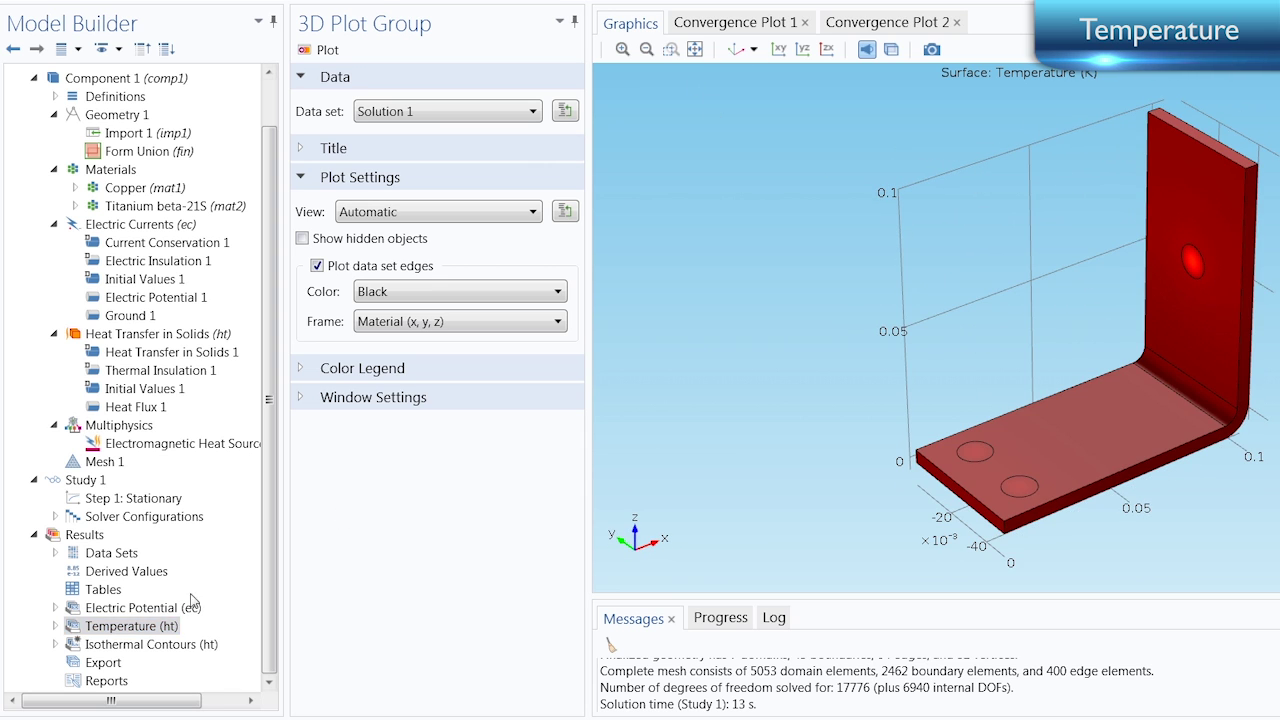
pyautogui.click(130, 645)
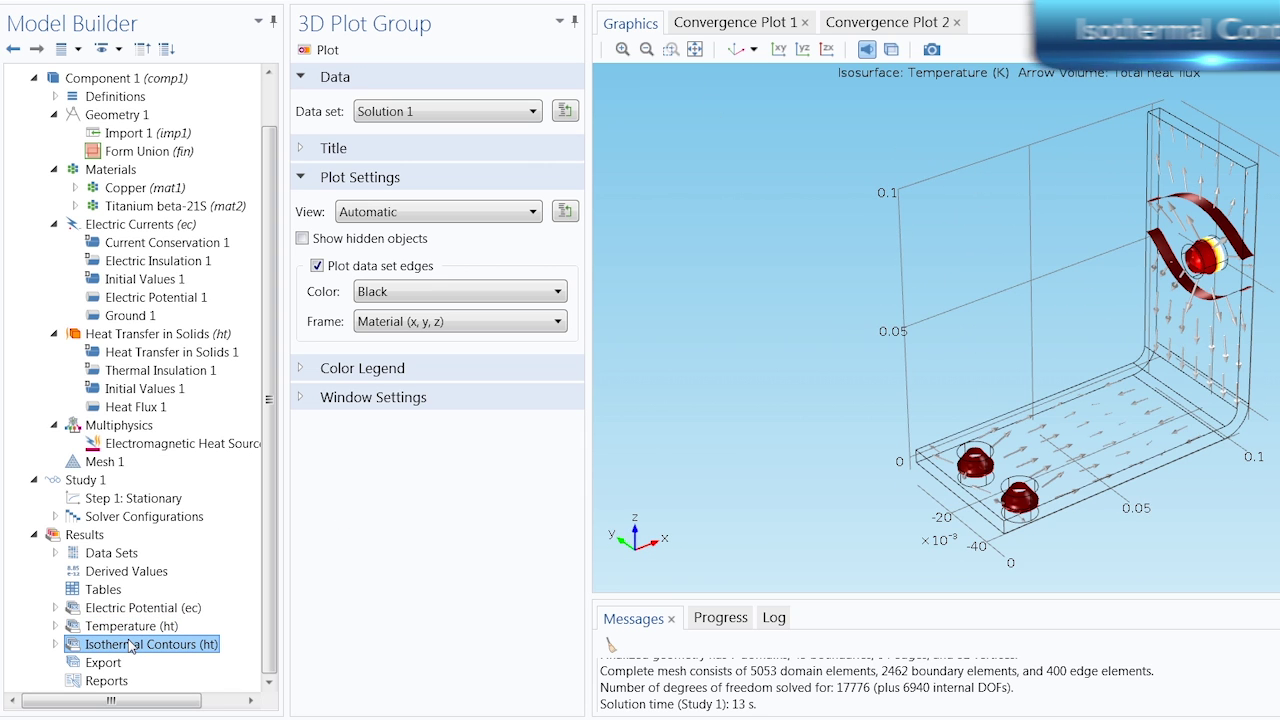
# Step: Show the Electric Potential (ec) group and select its Multislice 1 plot
pyautogui.click(132, 607)
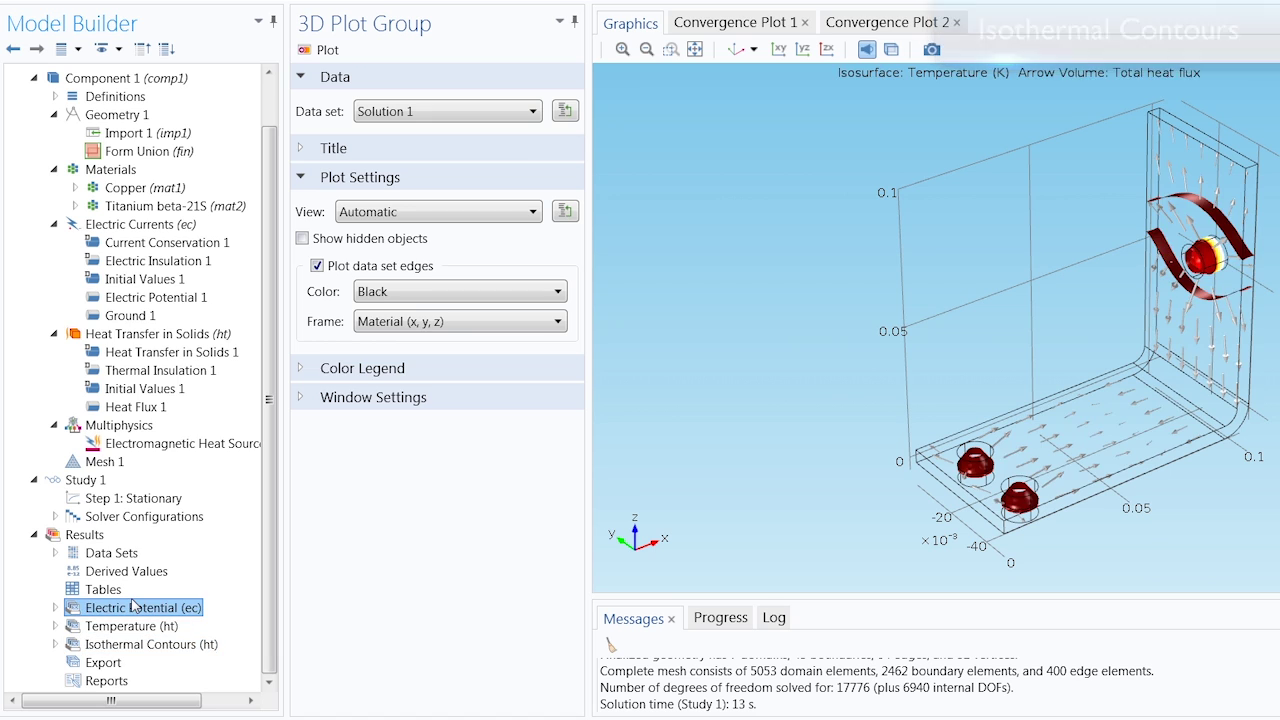
pyautogui.click(57, 607)
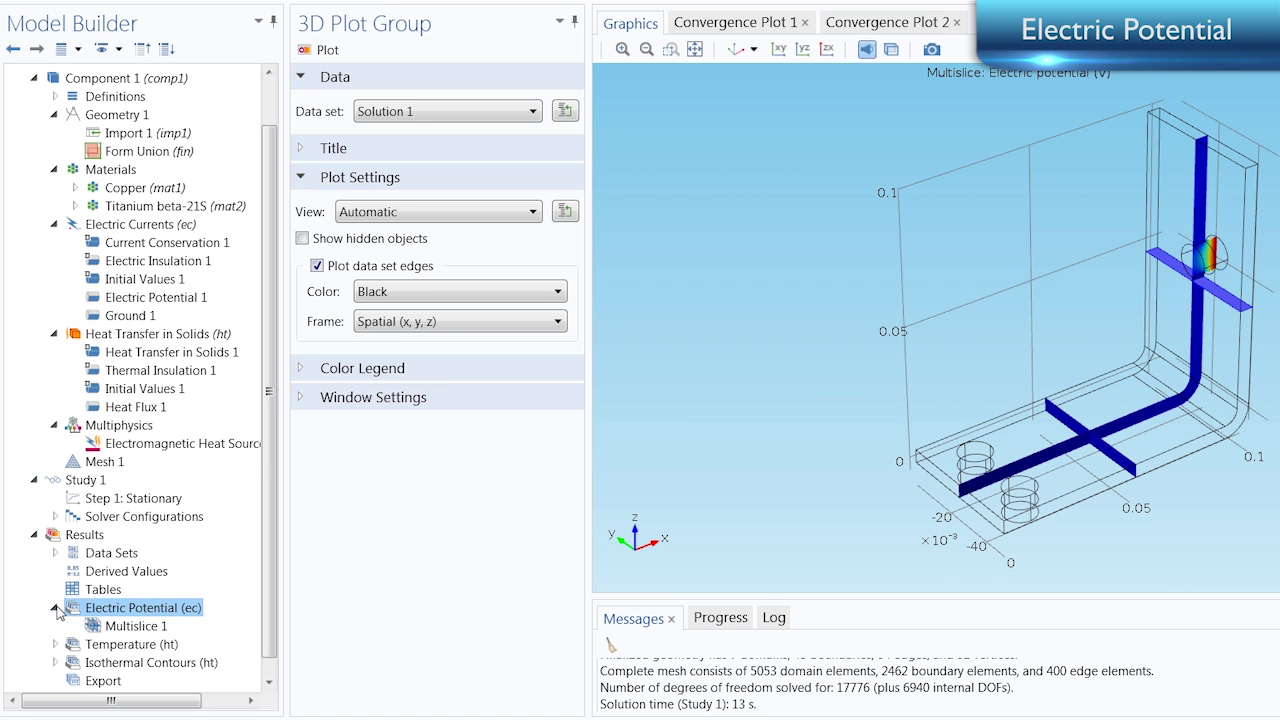
pyautogui.click(124, 626)
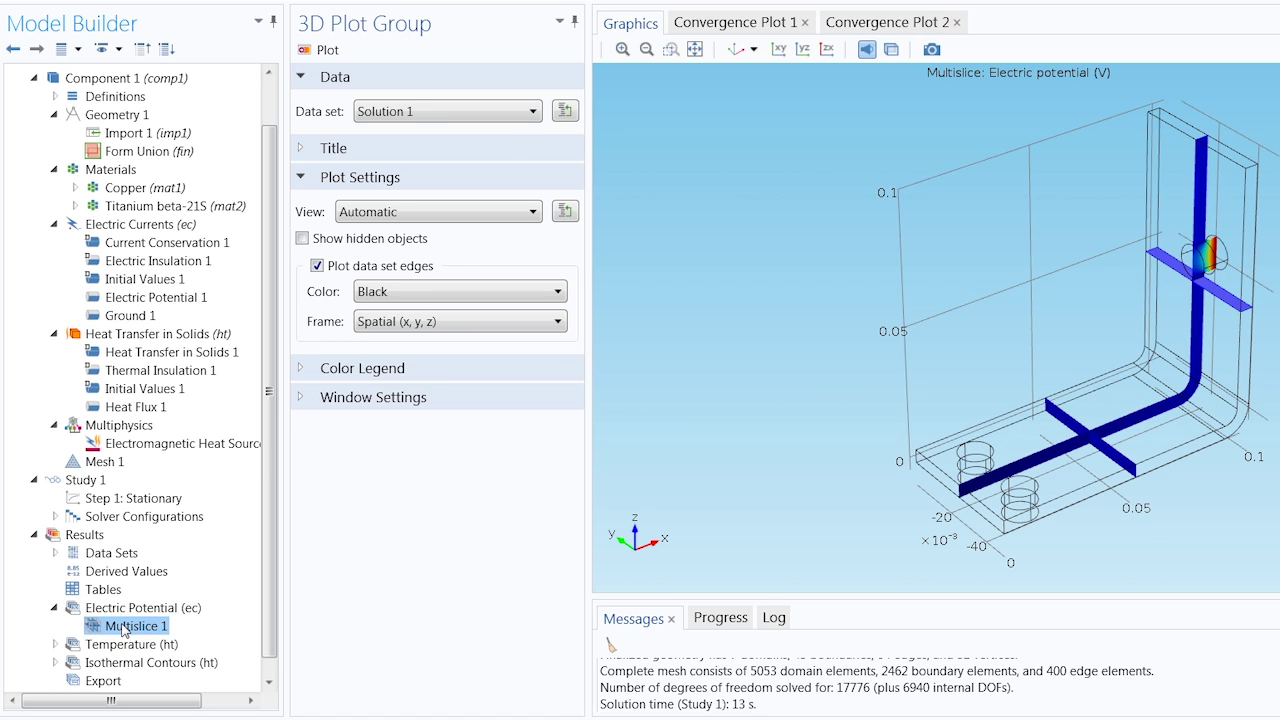
# Step: Delete the Multislice 1 plot from the Electric Potential group
pyautogui.rightClick(124, 627)
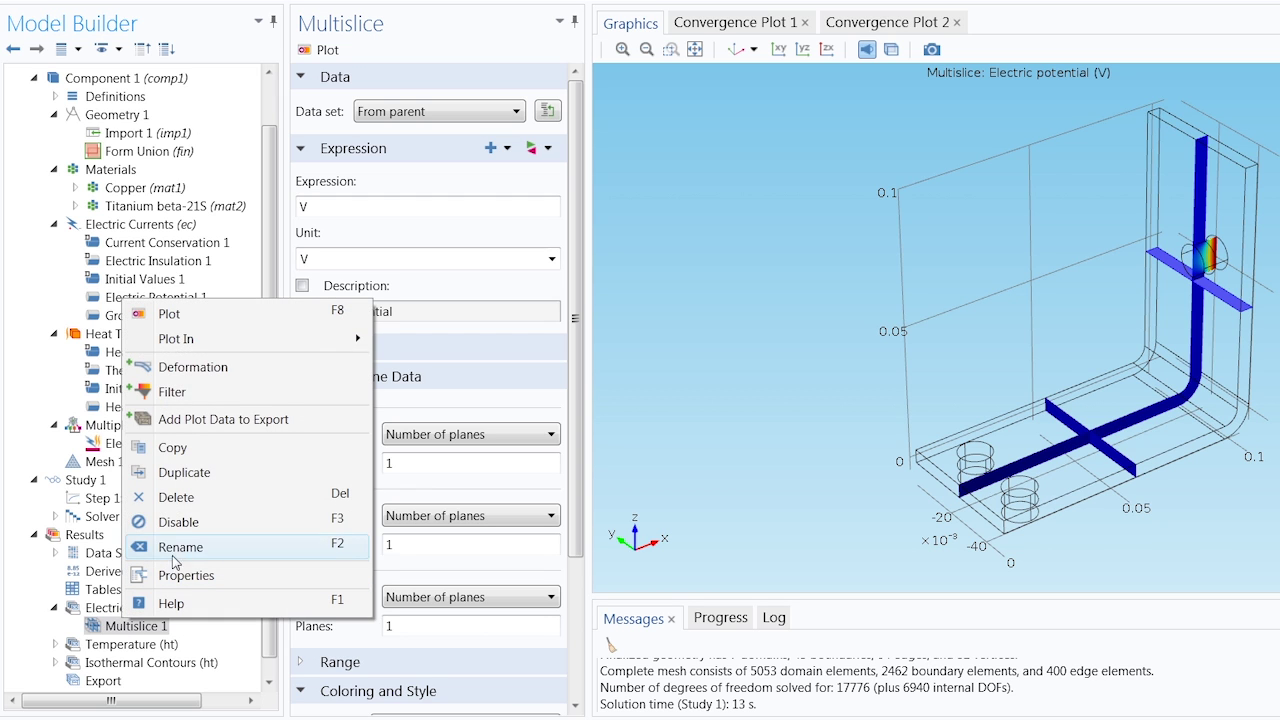
pyautogui.click(198, 498)
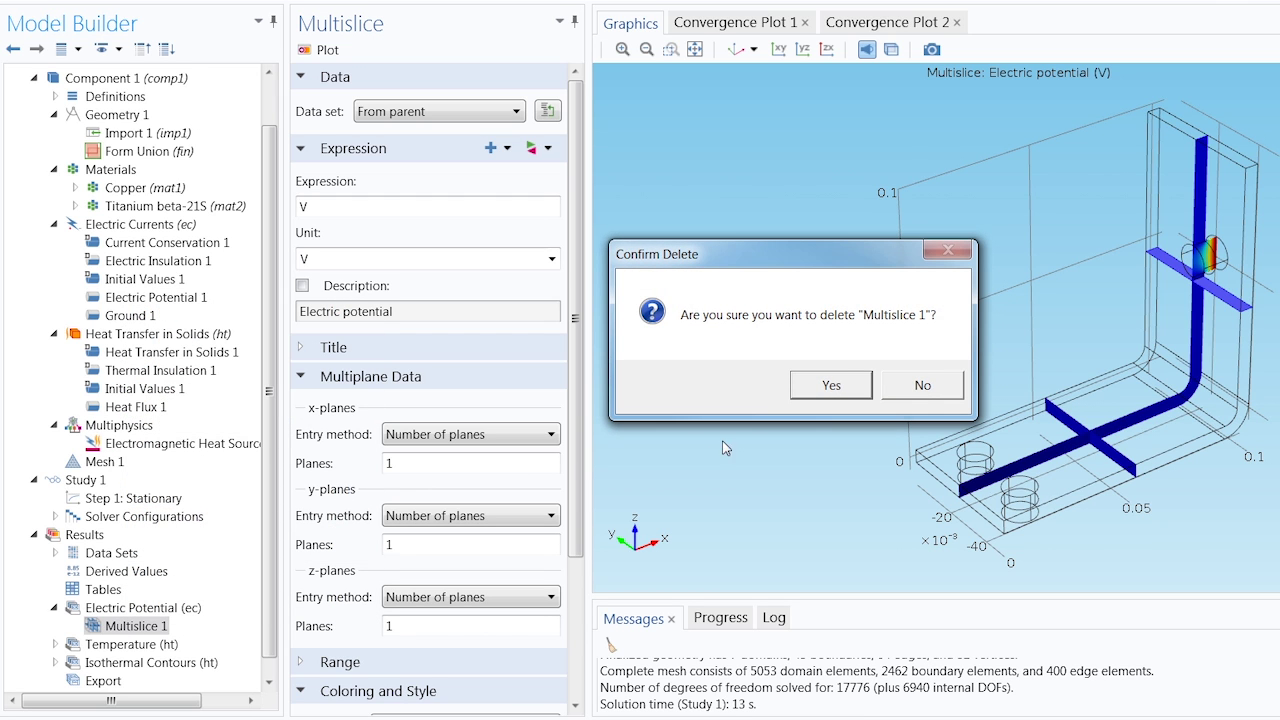
pyautogui.click(826, 386)
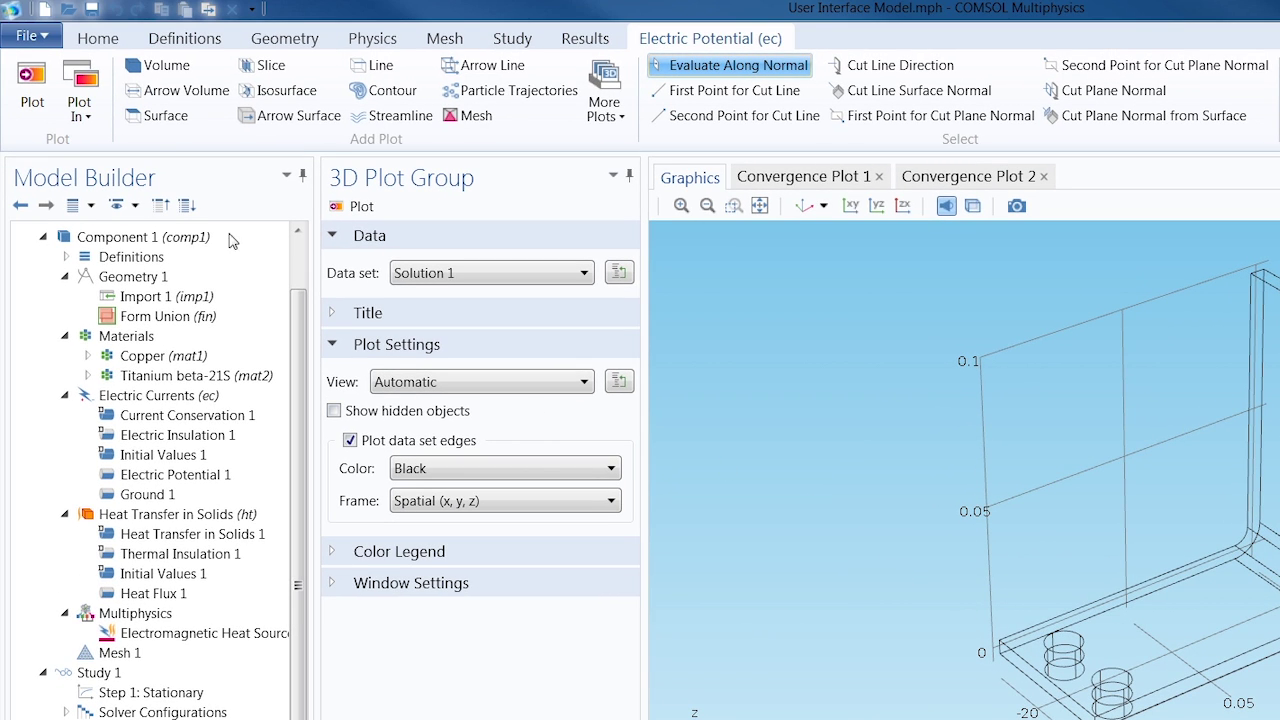
# Step: Add a Surface plot using current density norm (ec.normJ) as its expression
pyautogui.click(157, 117)
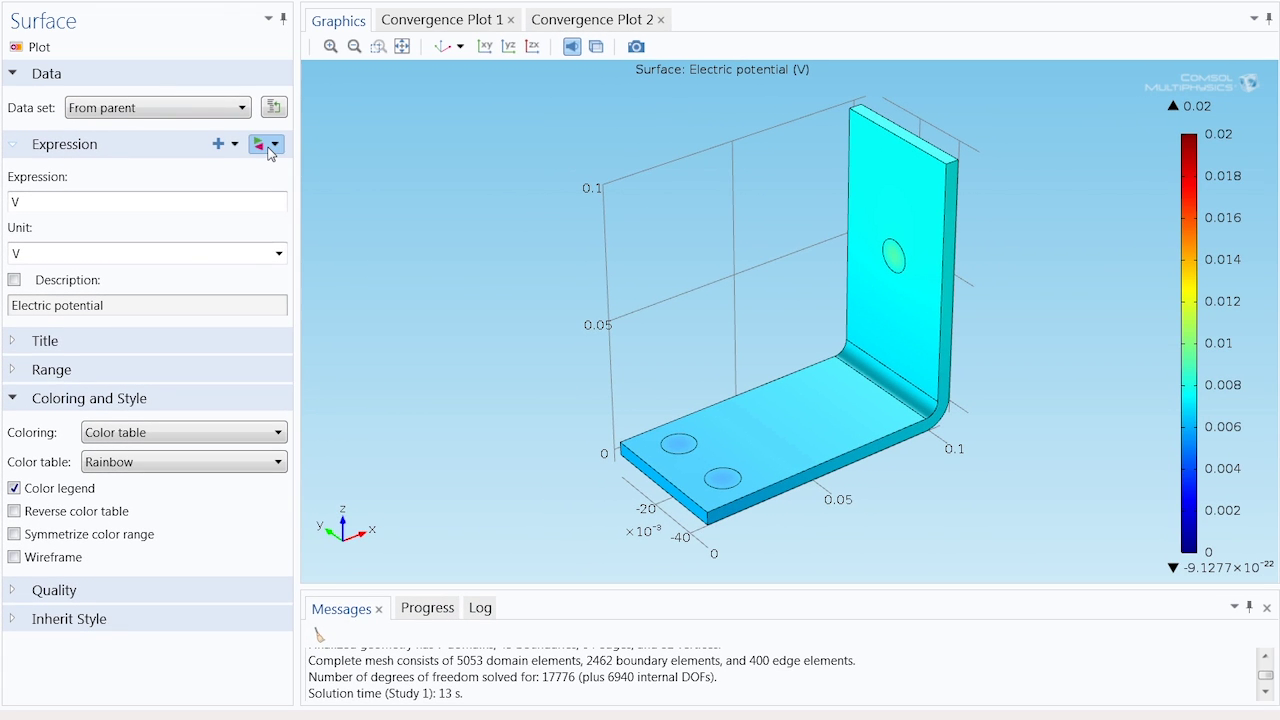
pyautogui.click(268, 146)
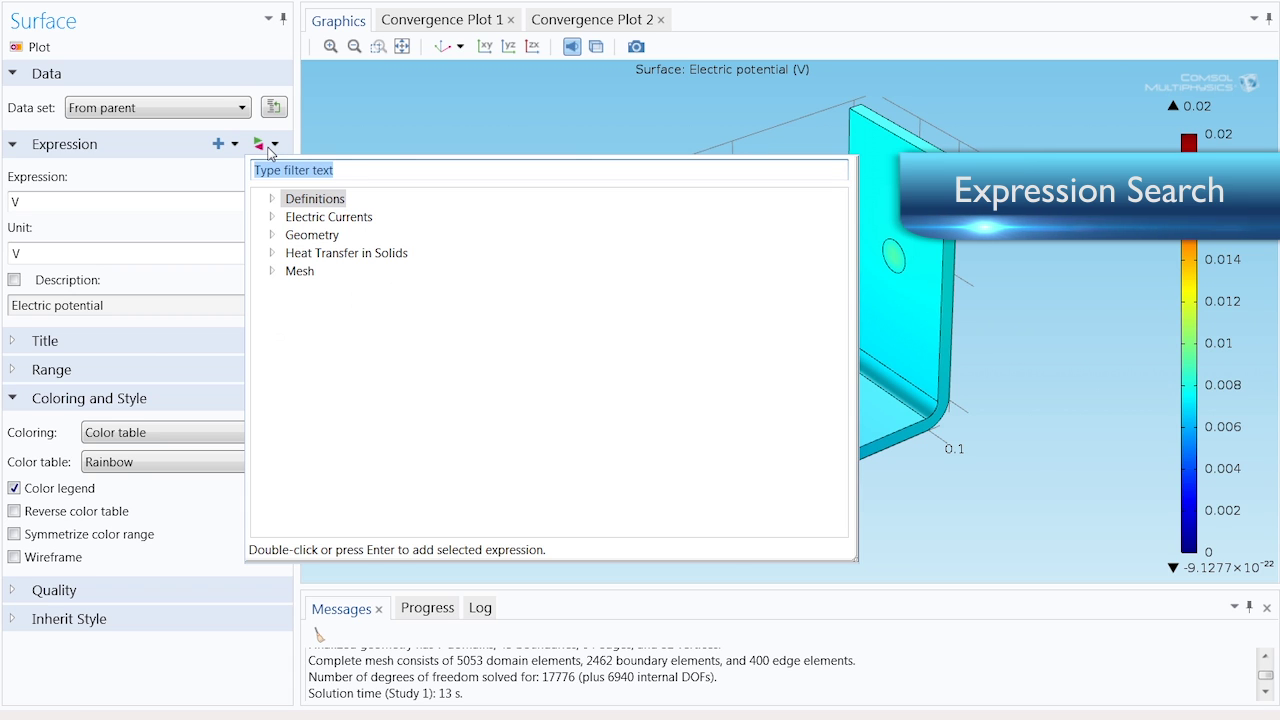
pyautogui.write('curr')
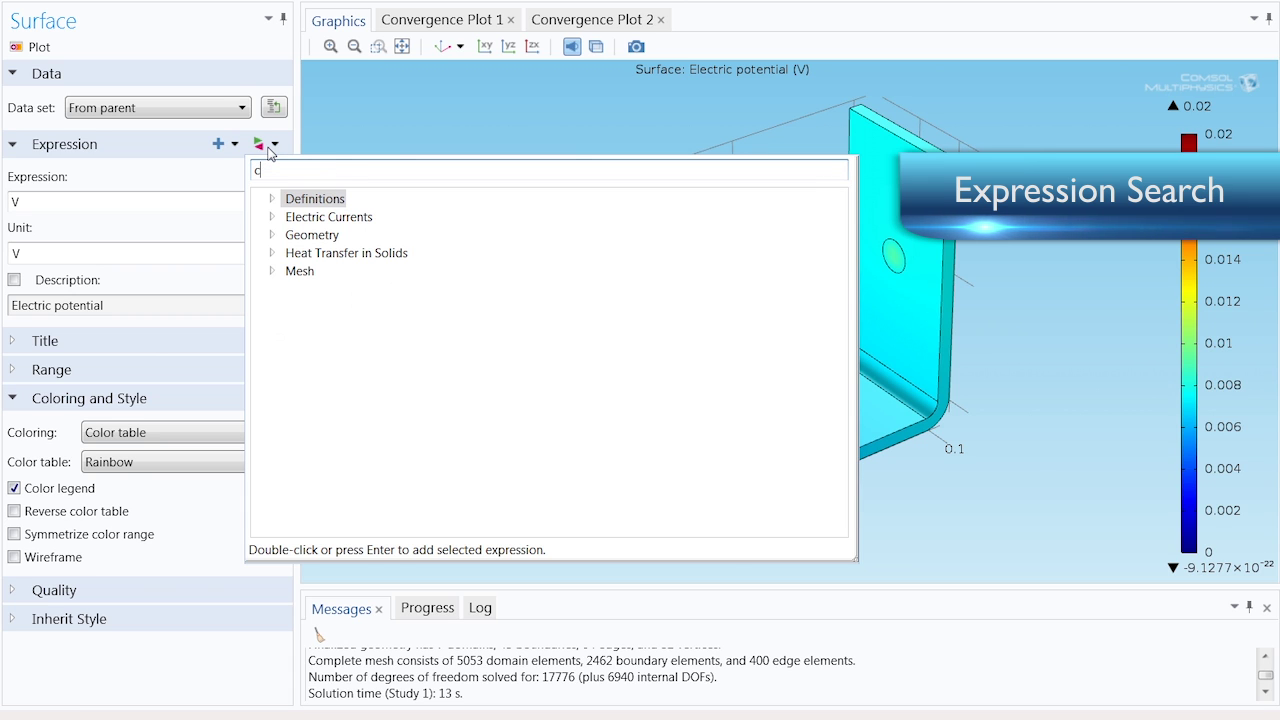
pyautogui.write('ent')
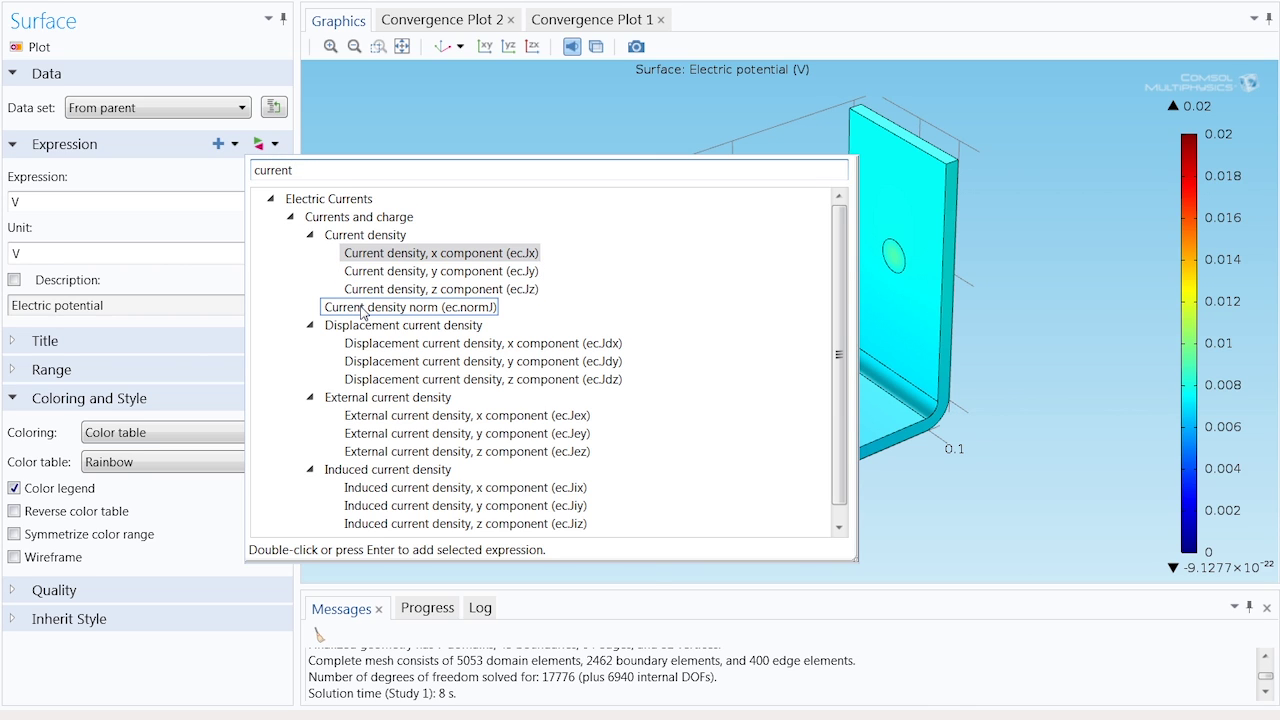
pyautogui.doubleClick(410, 307)
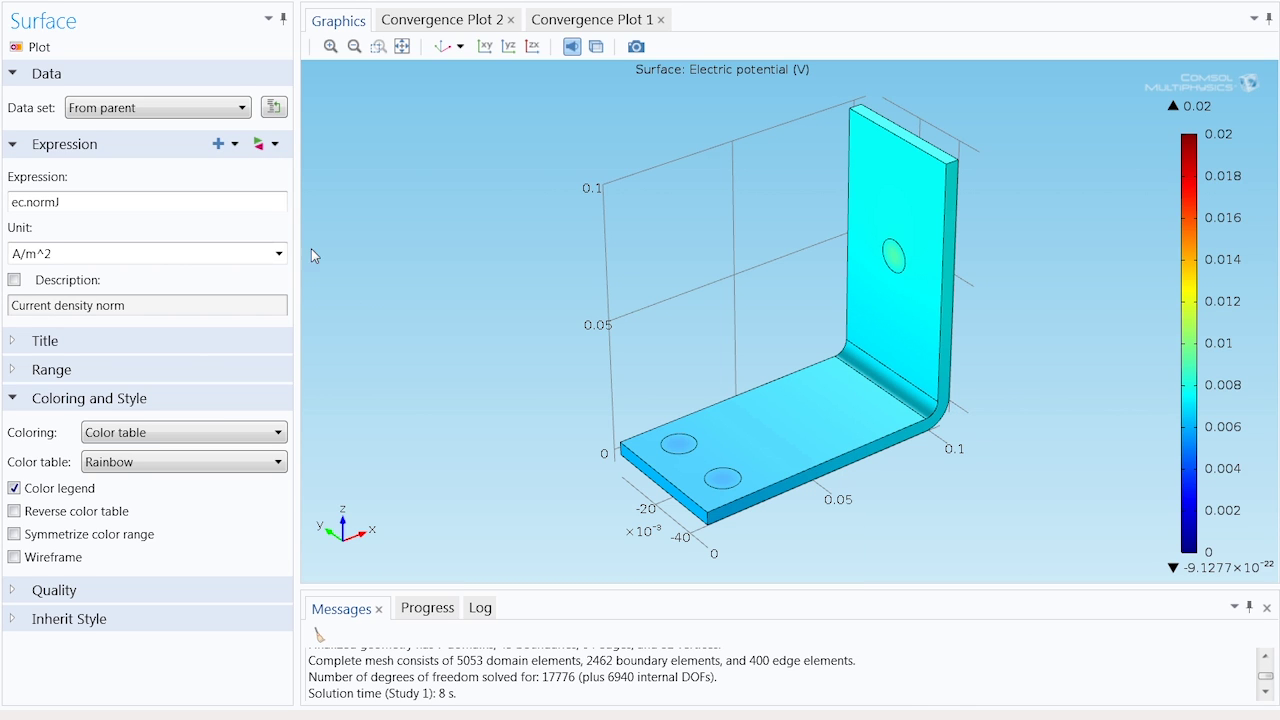
# Step: Plot current density norm with a manual color range maximum of 1000000 A/m^2
pyautogui.click(40, 48)
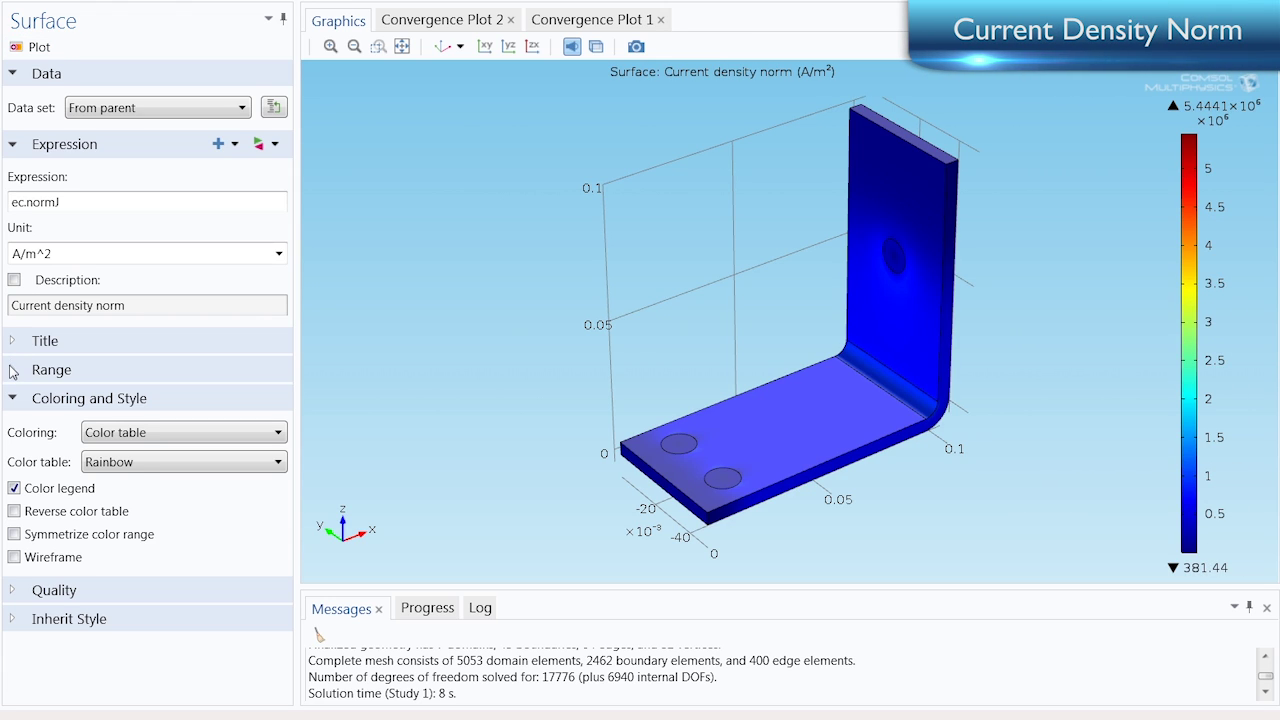
pyautogui.click(12, 370)
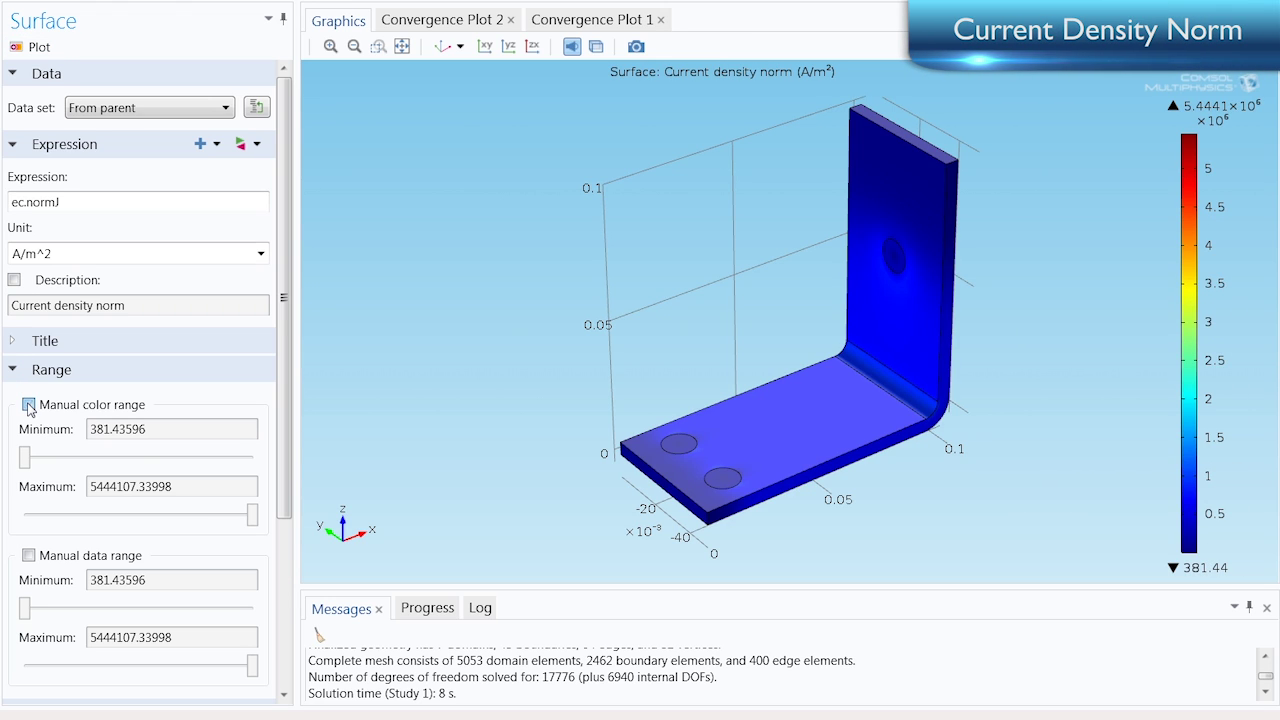
pyautogui.click(28, 405)
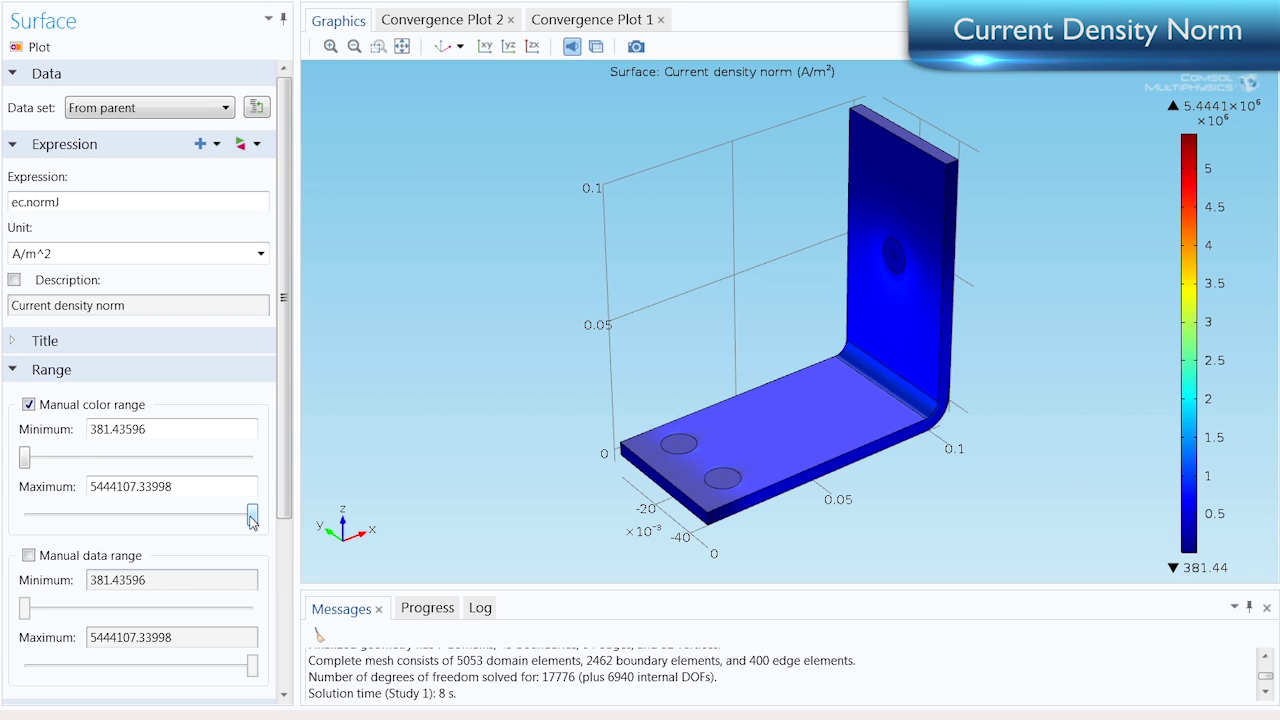
pyautogui.moveTo(252, 514); pyautogui.dragTo(58, 512)
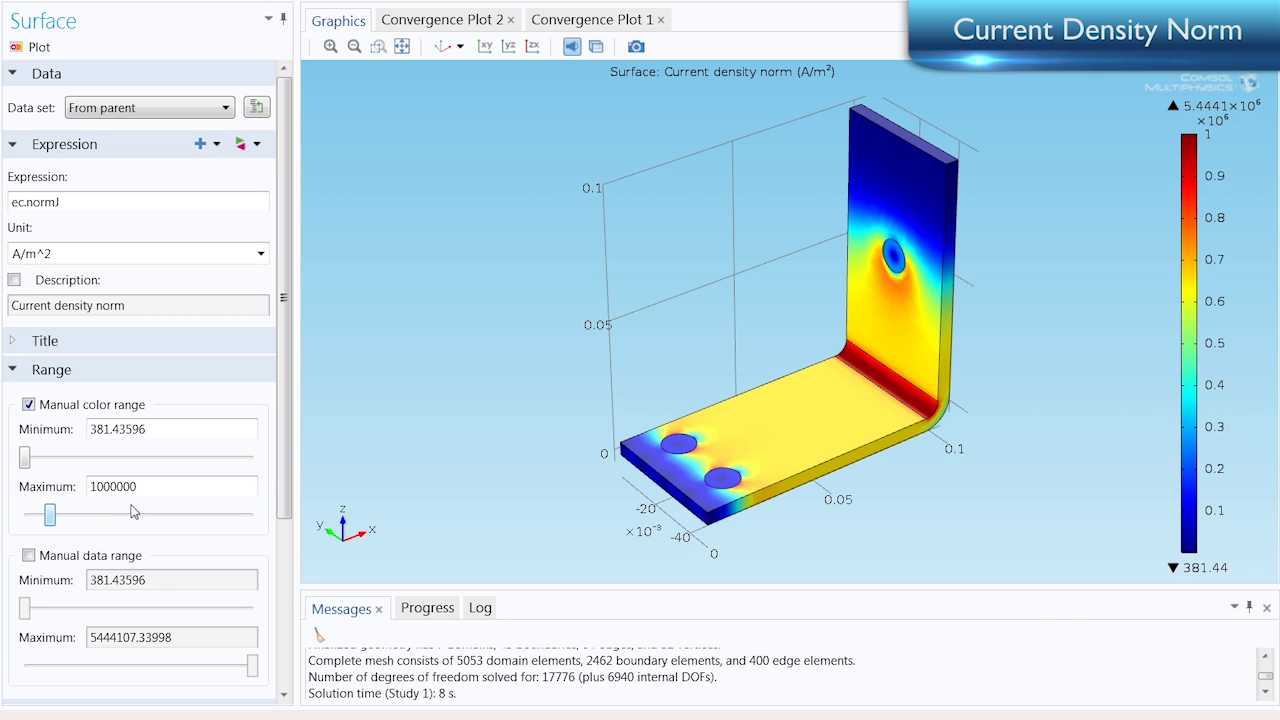
pyautogui.moveTo(828, 390); pyautogui.dragTo(875, 402)
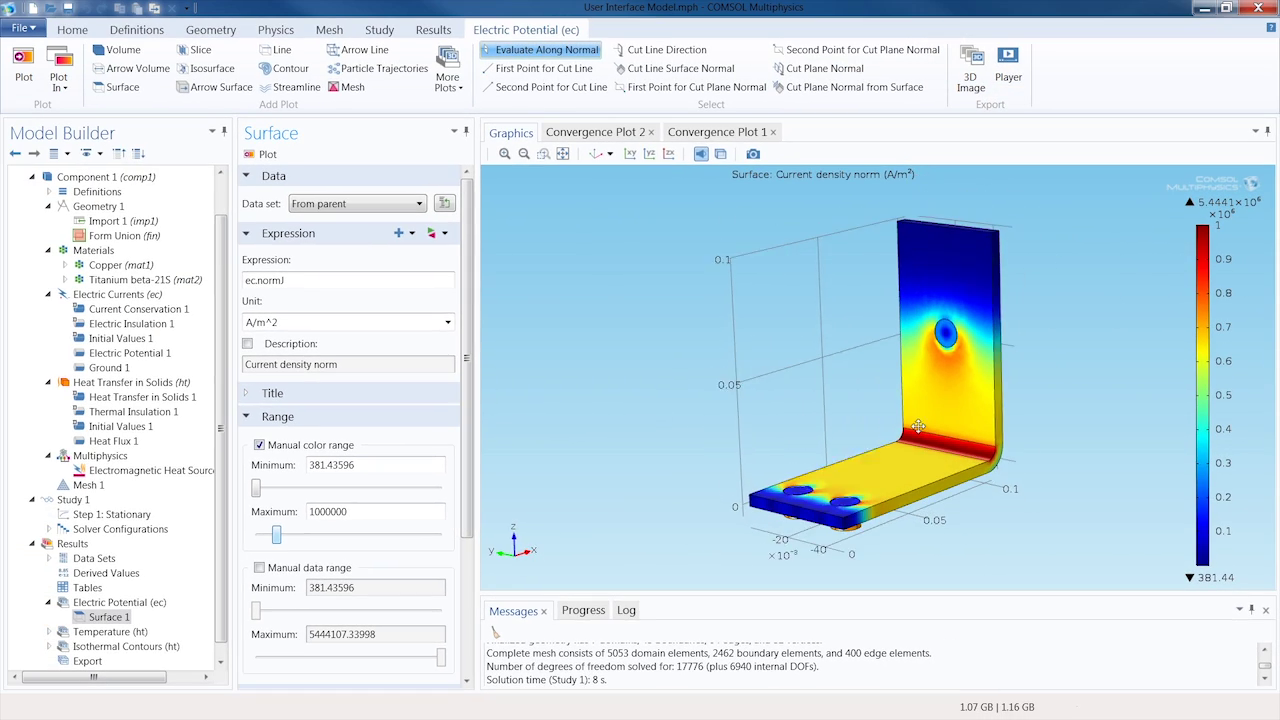
# Step: Reset the view and list the features that can be added to Electric Currents
pyautogui.click(597, 155)
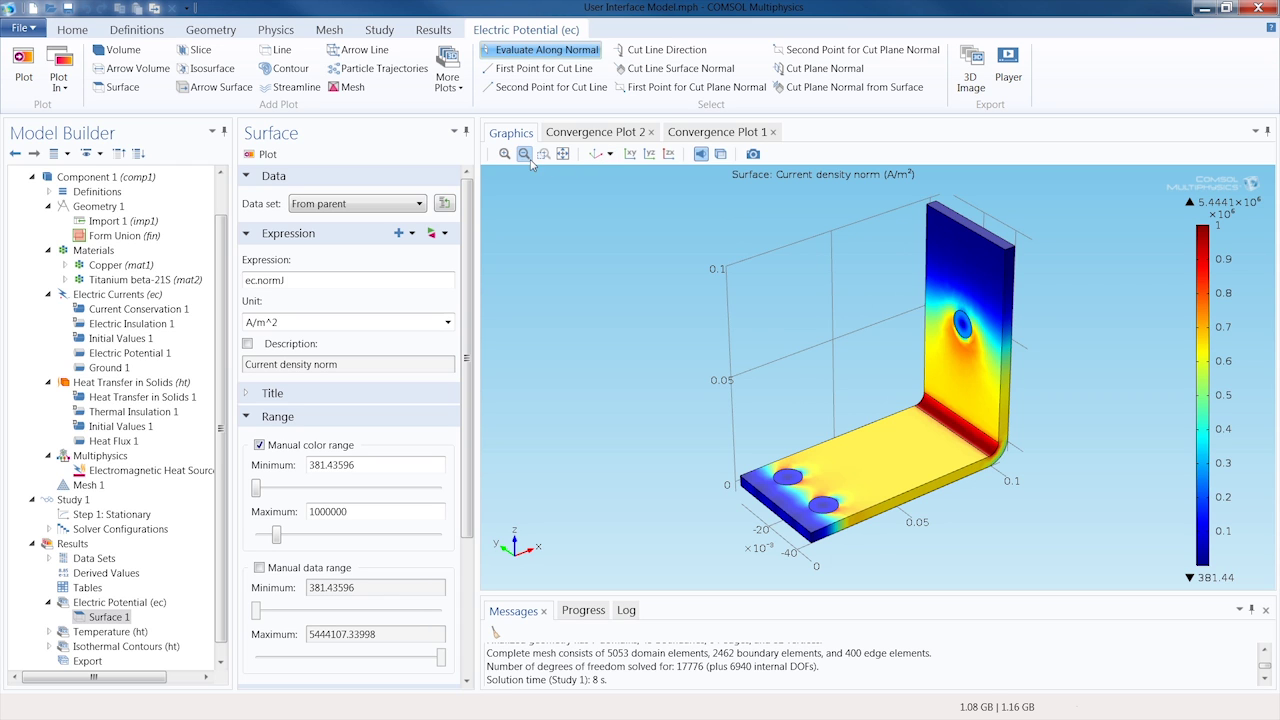
pyautogui.click(110, 294)
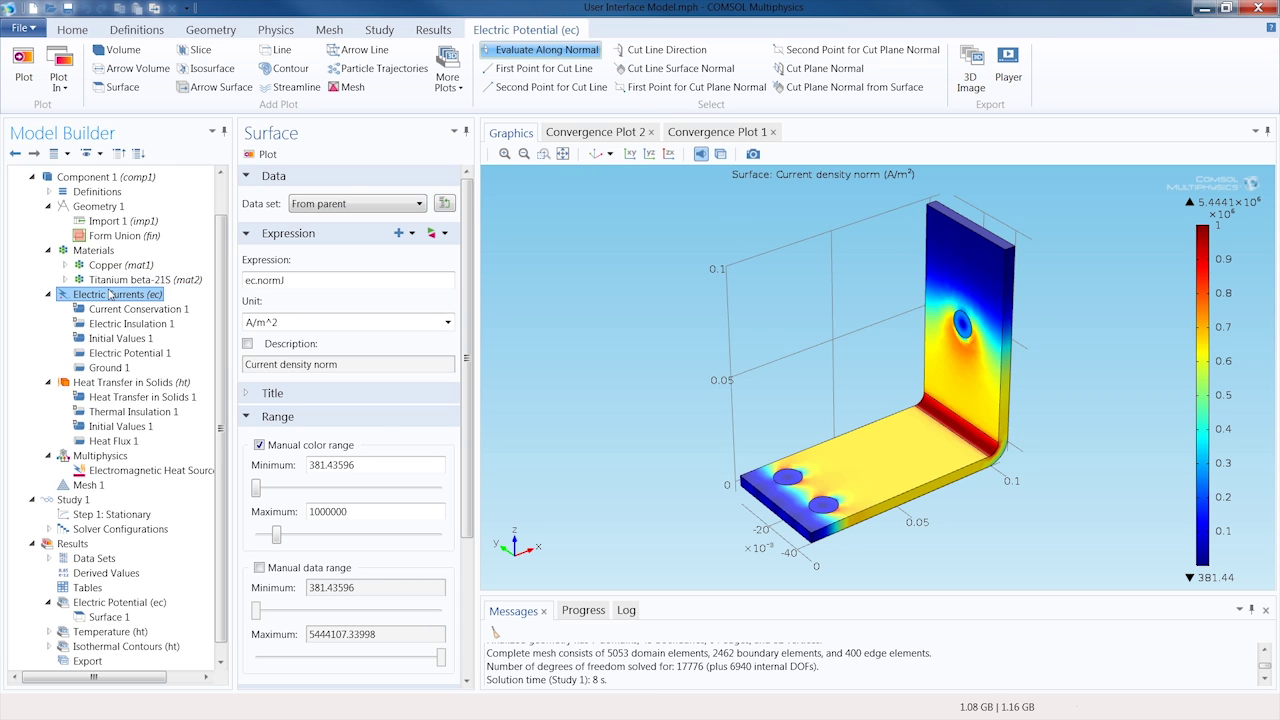
pyautogui.rightClick(110, 294)
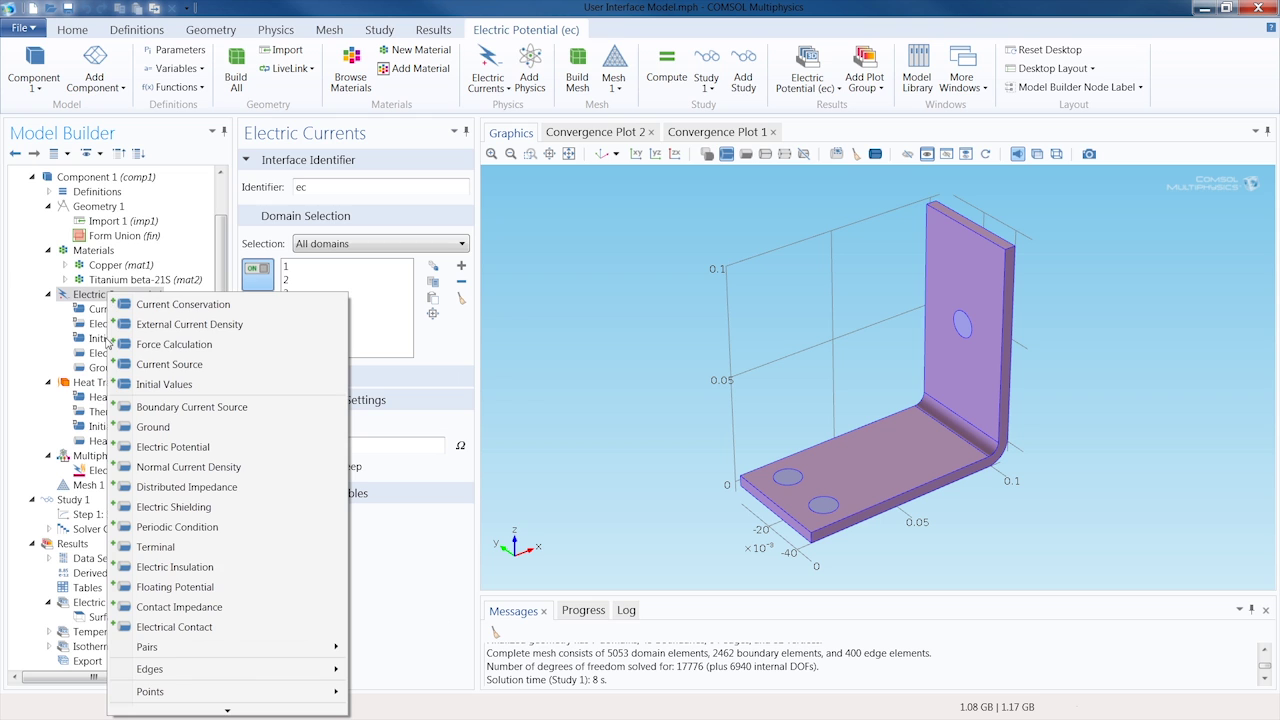
# Step: List the Heat Transfer in Solids features, showing its Pairs conditions
pyautogui.click(95, 387)
pyautogui.rightClick(97, 388)
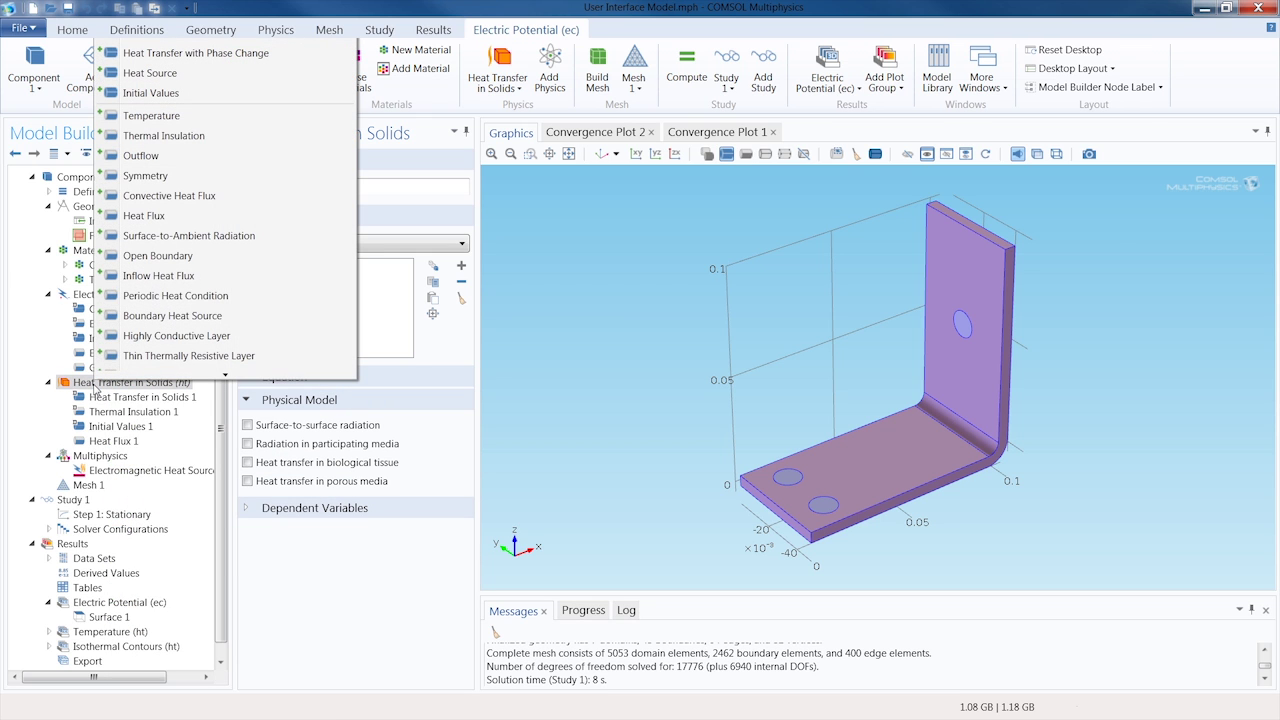
pyautogui.scroll(-5, 135, 376)
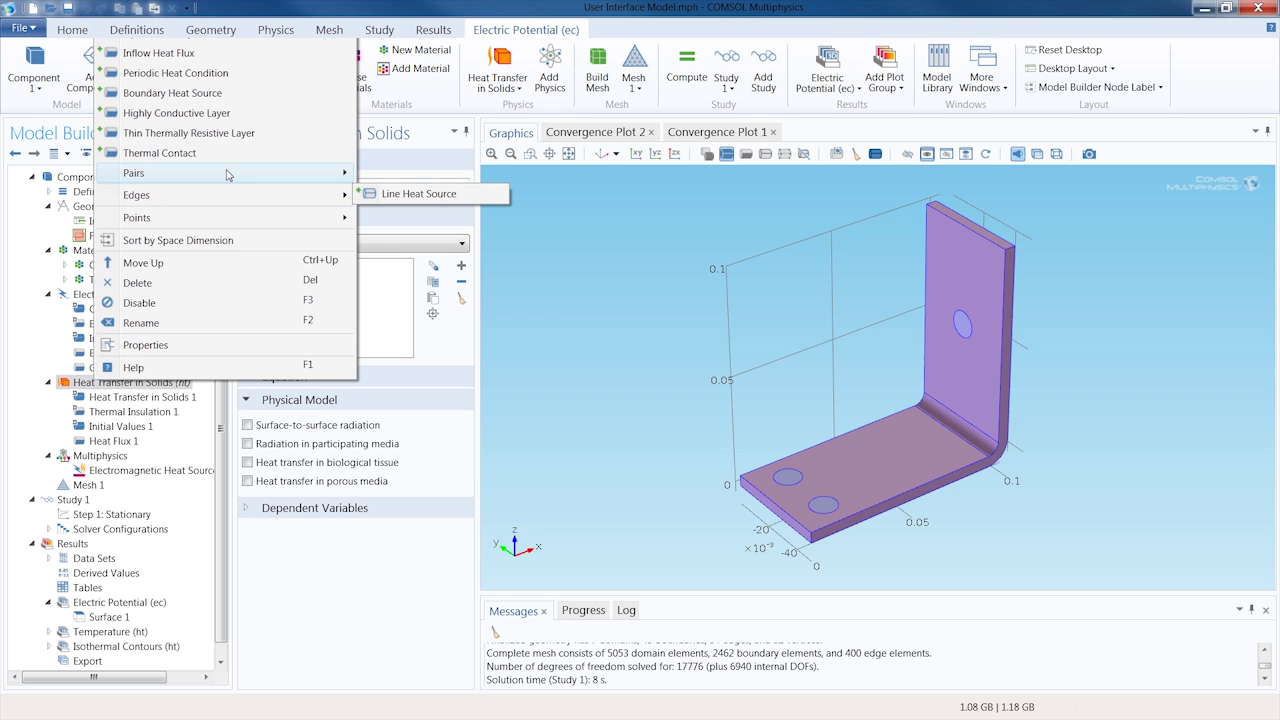
pyautogui.moveTo(228, 175)
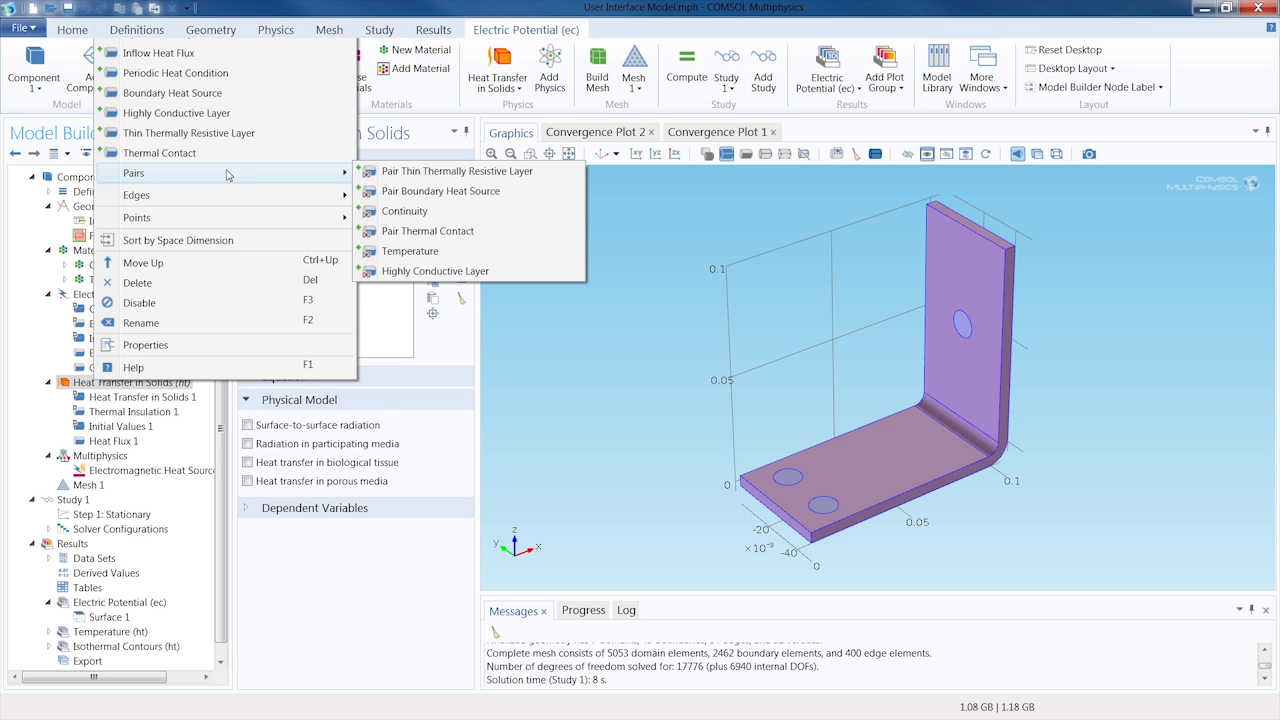